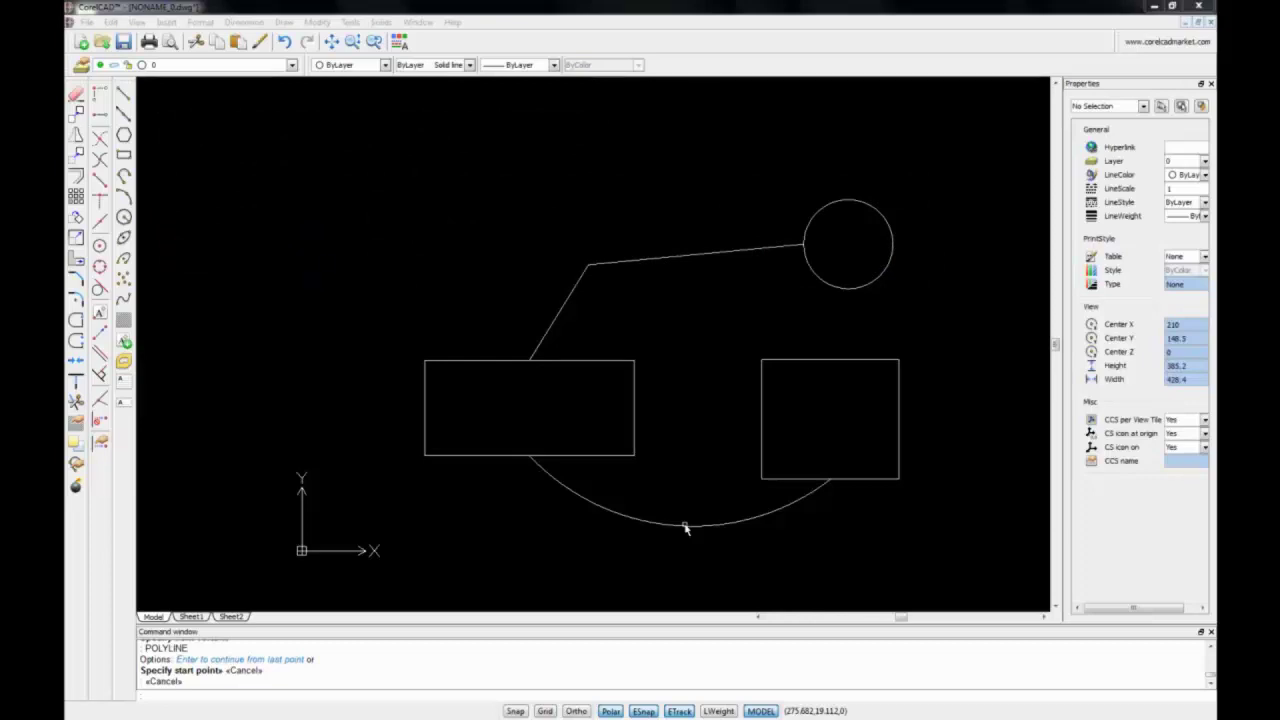
# Select the left rectangle and activate its top-right corner grip, leaving the shape unchanged
pyautogui.click(521, 512)
pyautogui.press('Escape')
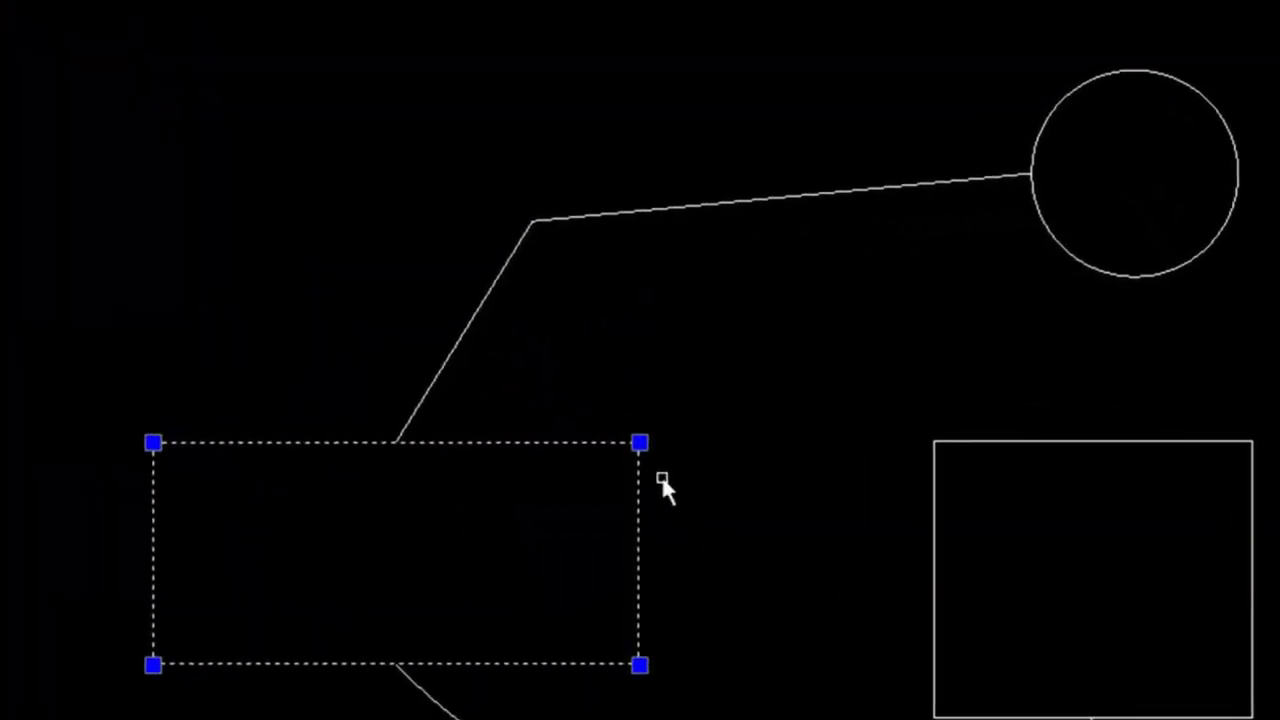
pyautogui.click(640, 443)
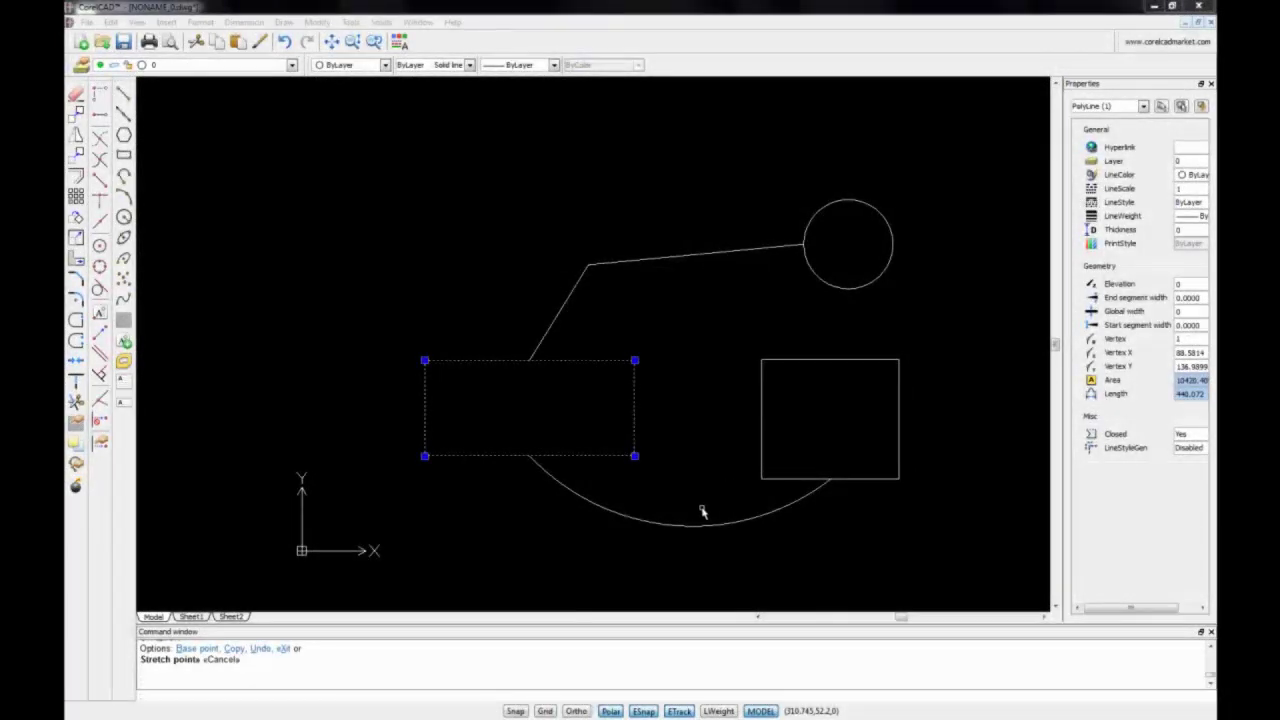
# Add the arc to the selection and try its centre grip, dropping it back in place
pyautogui.click(694, 524)
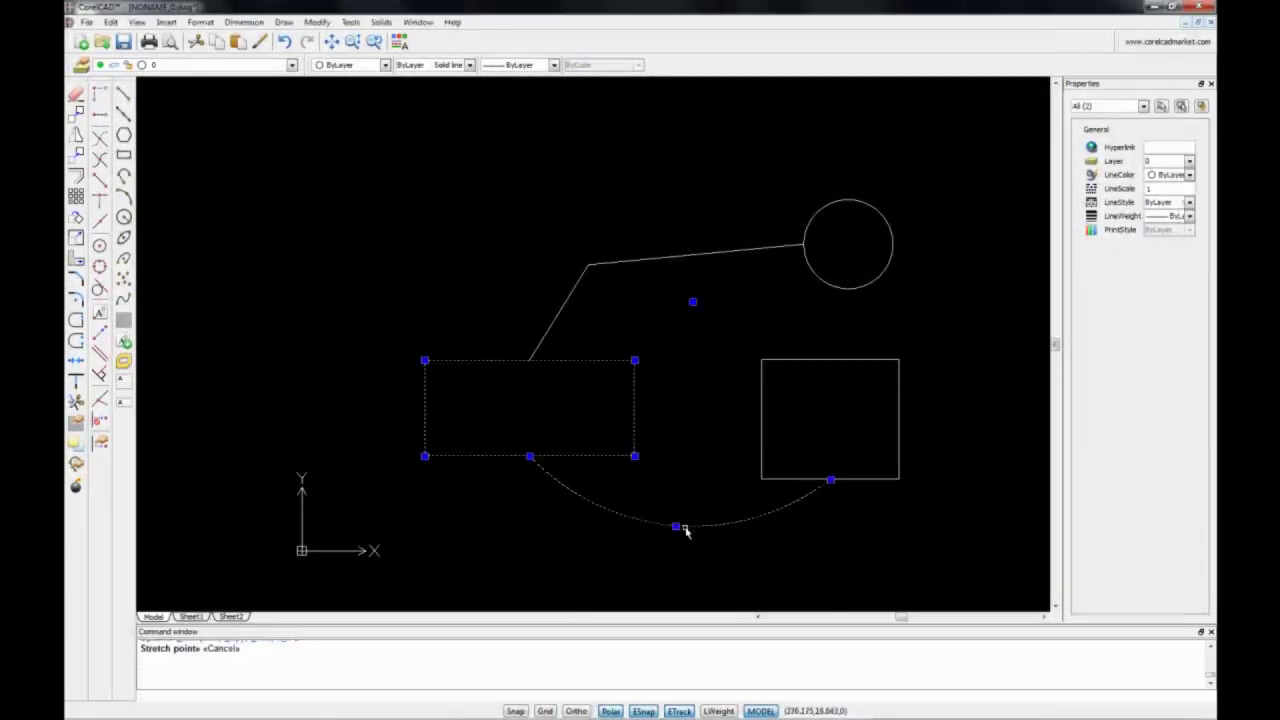
pyautogui.click(693, 303)
pyautogui.click(692, 302)
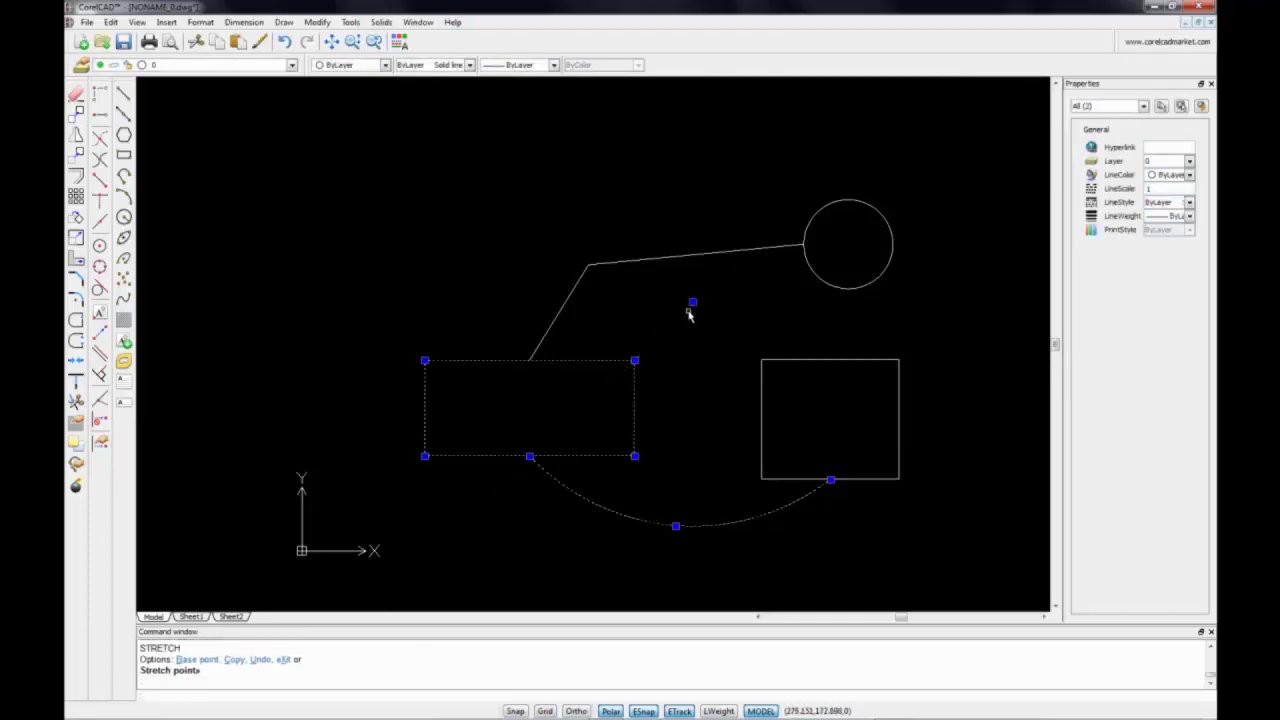
pyautogui.click(692, 302)
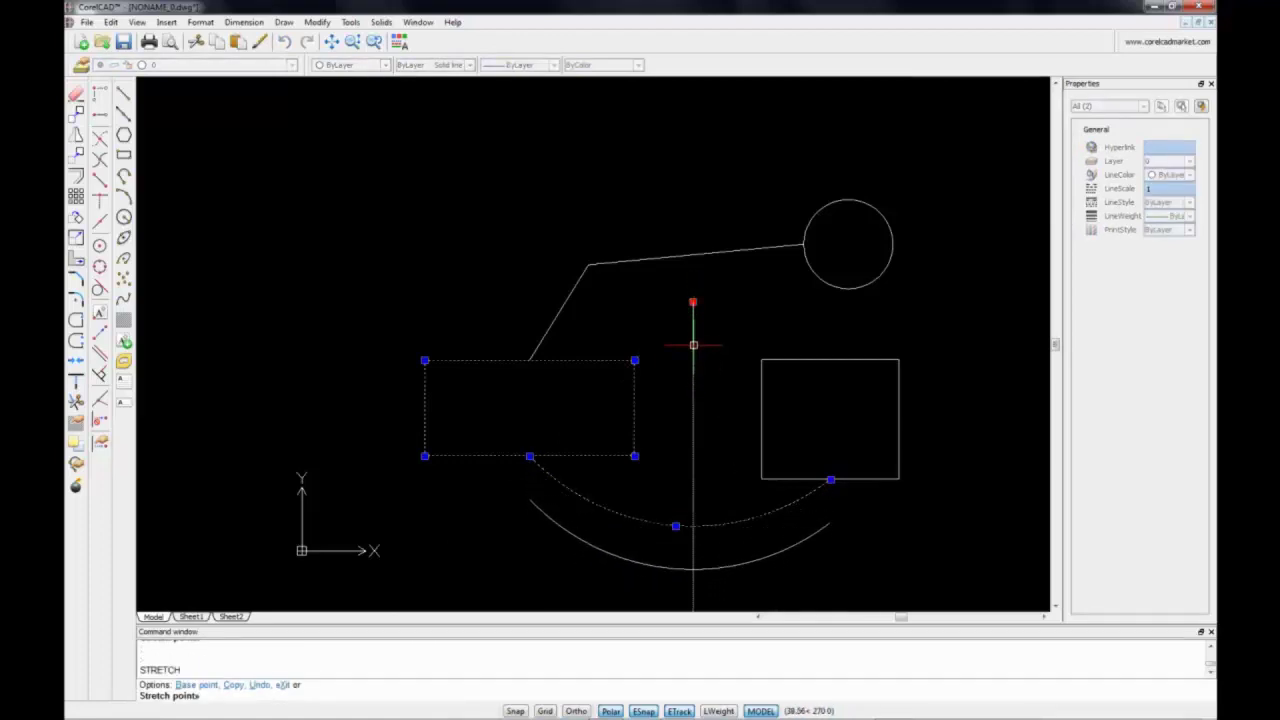
pyautogui.click(692, 302)
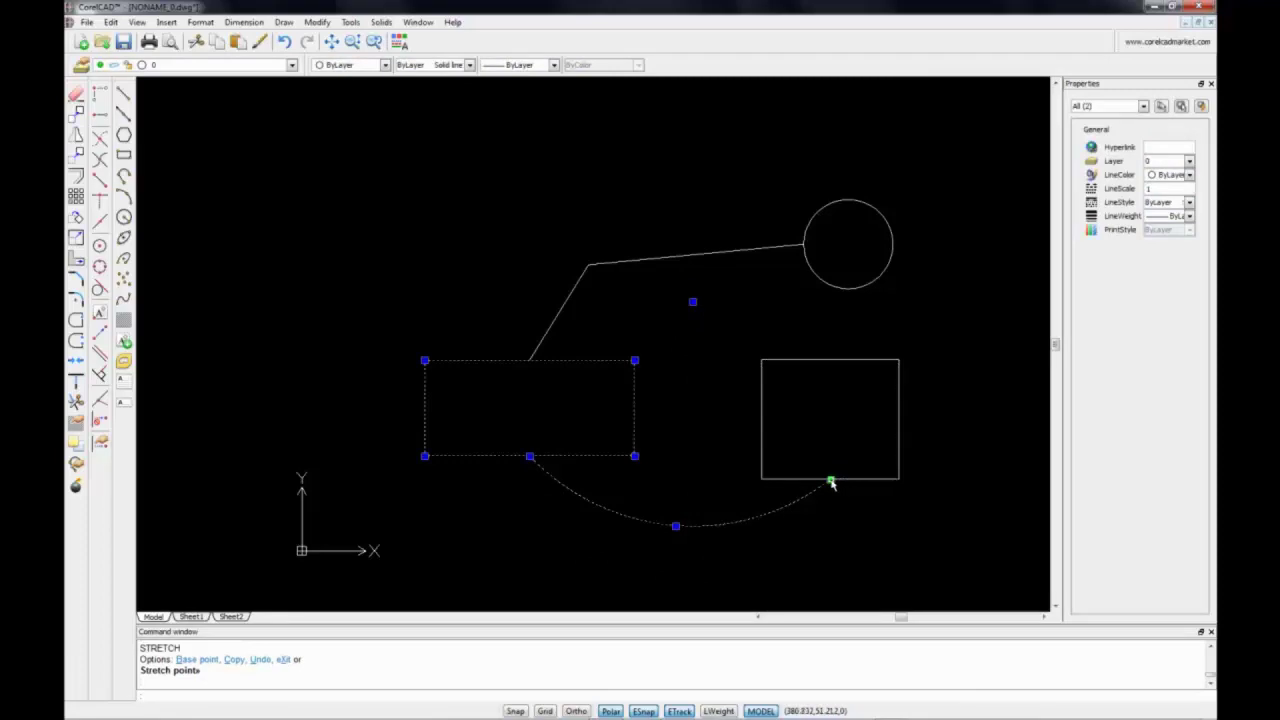
# Try the arc's end grip without moving it, cancel, then select the arc alone
pyautogui.click(830, 484)
pyautogui.click(830, 484)
pyautogui.click(830, 484)
pyautogui.click(830, 484)
pyautogui.click(830, 484)
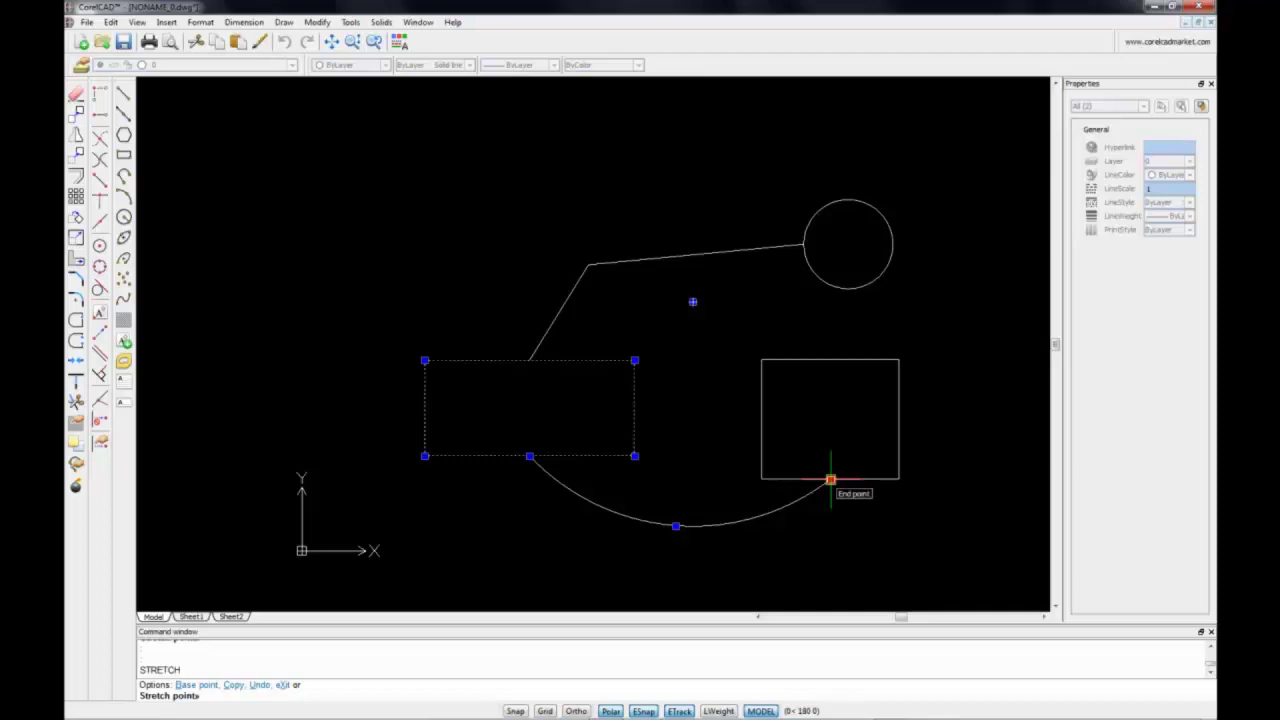
pyautogui.press('Escape')
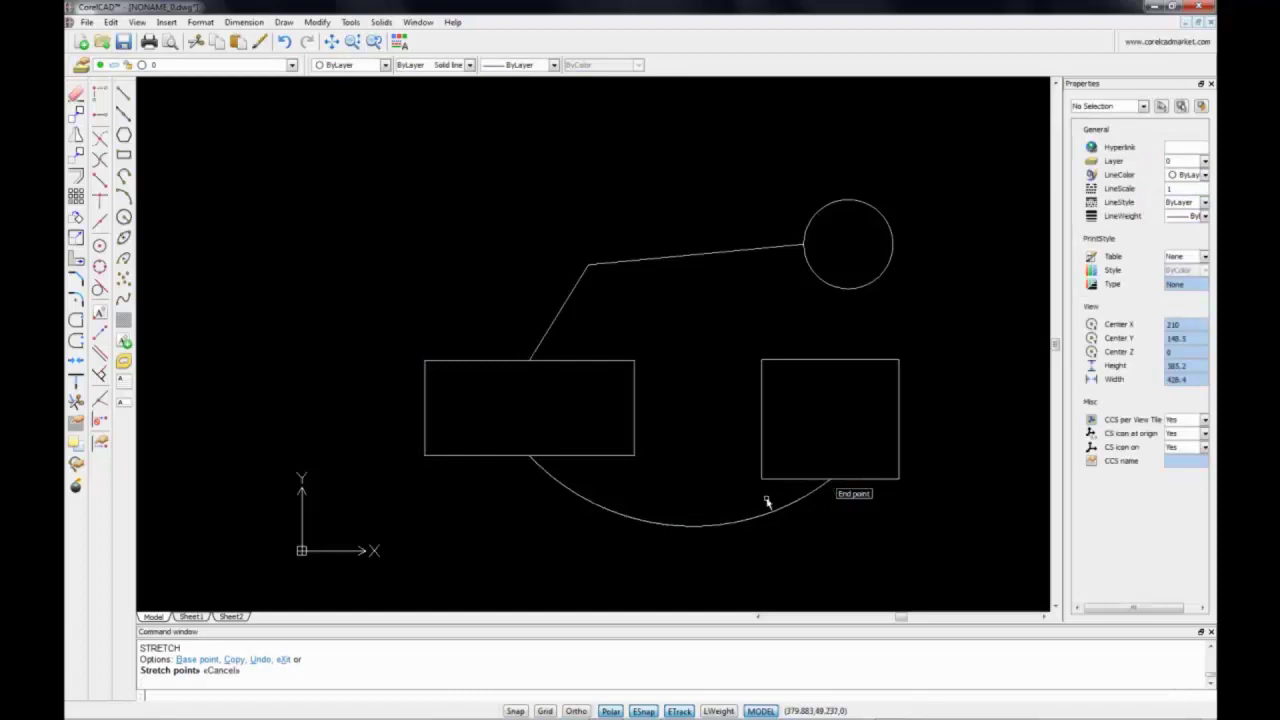
pyautogui.click(726, 524)
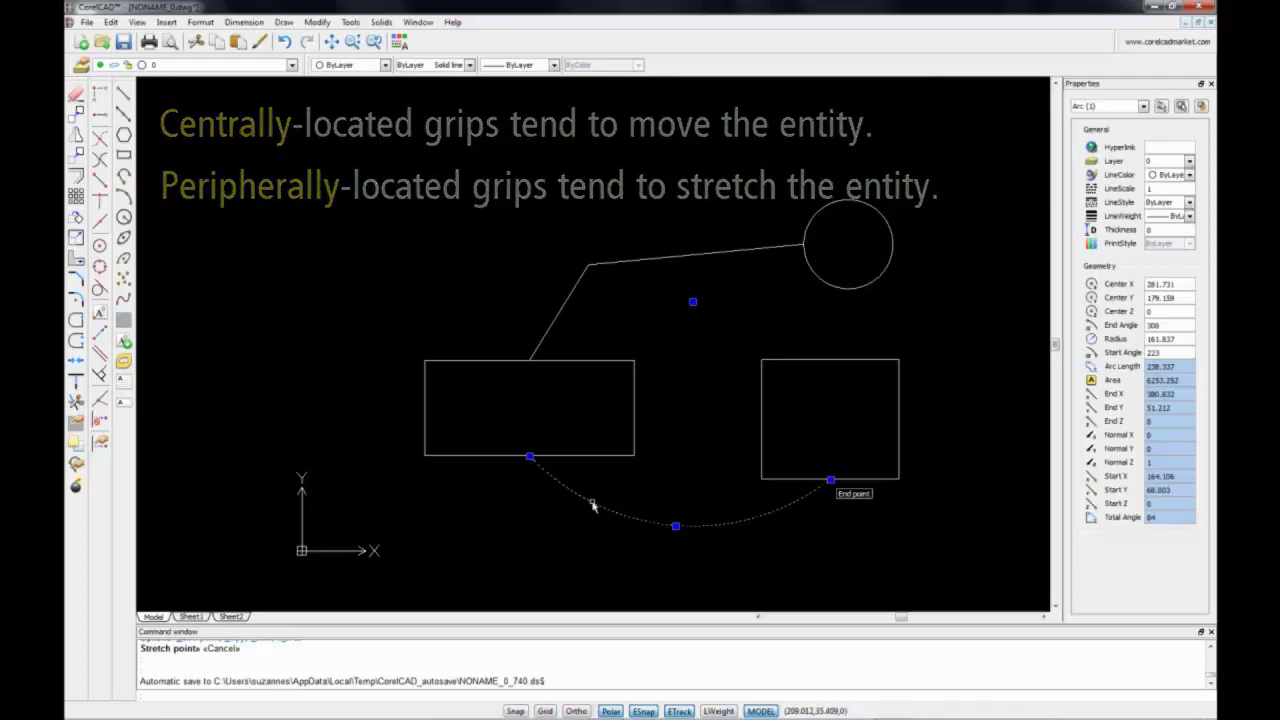
# Use a base point to move the connecting line's end from the circle to the right rectangle's top edge
pyautogui.click(678, 537)
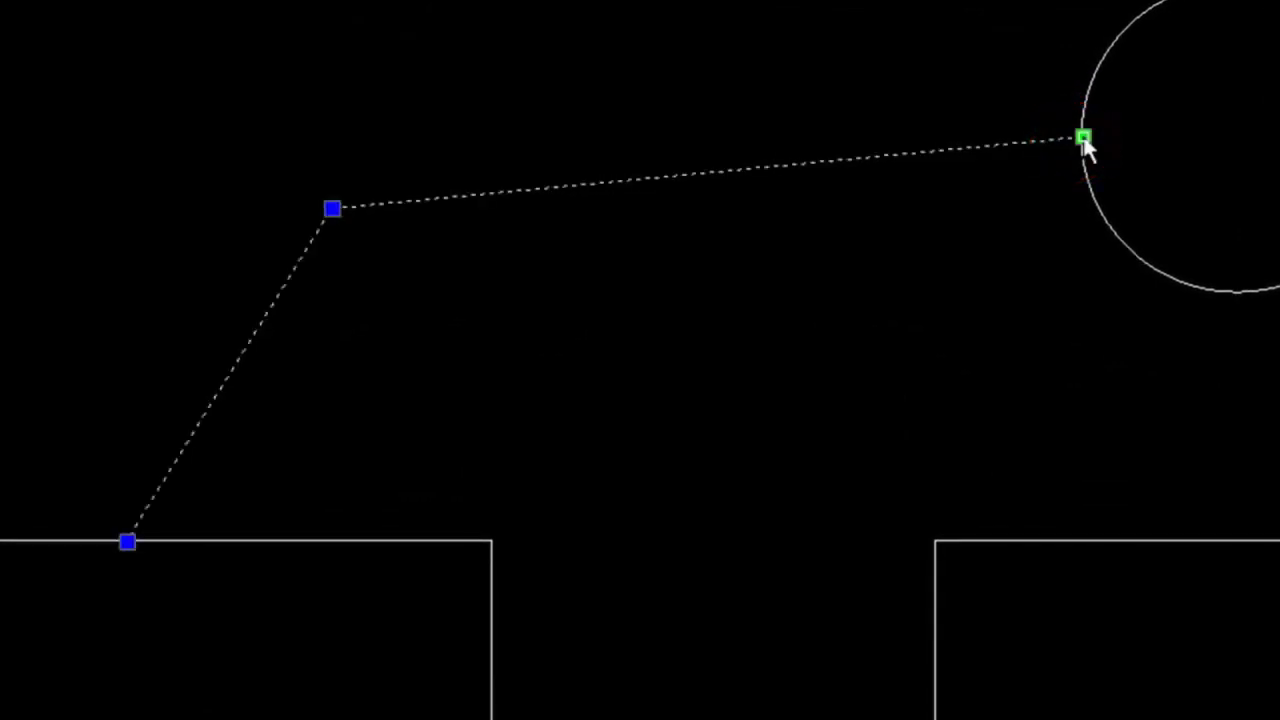
pyautogui.click(1083, 137)
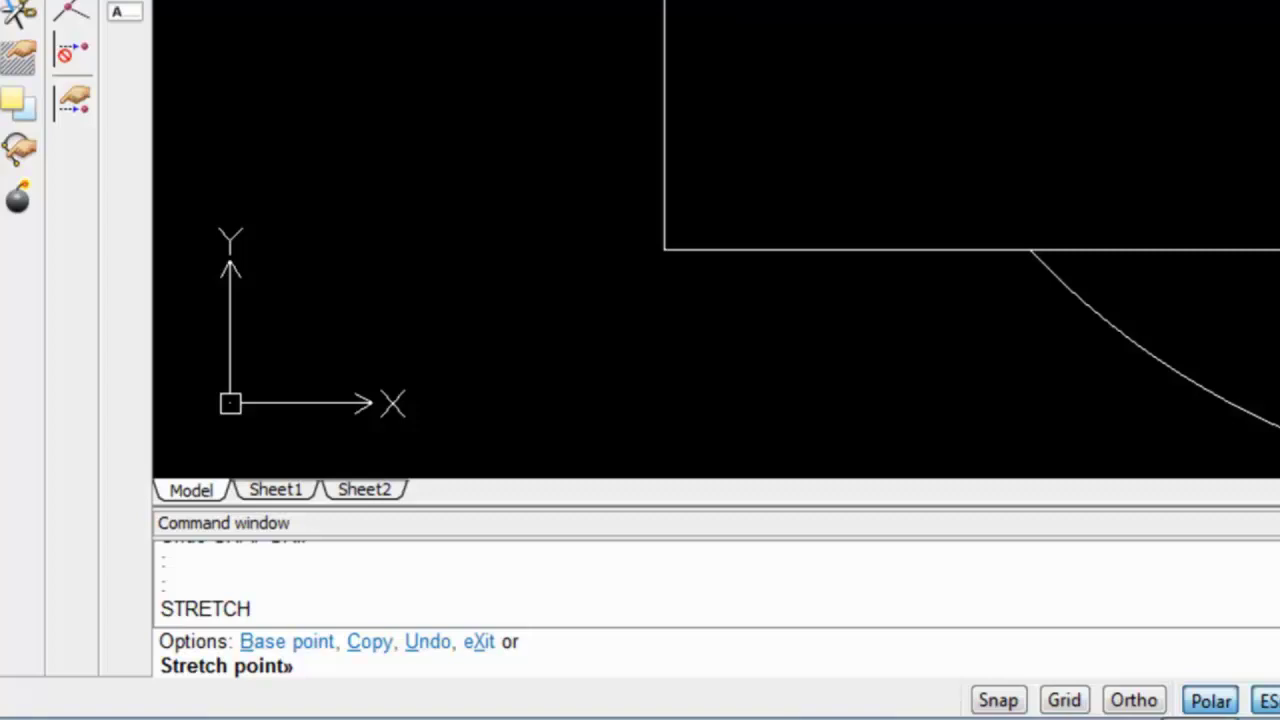
pyautogui.write('b')
pyautogui.press('Return')
pyautogui.click(640, 240)
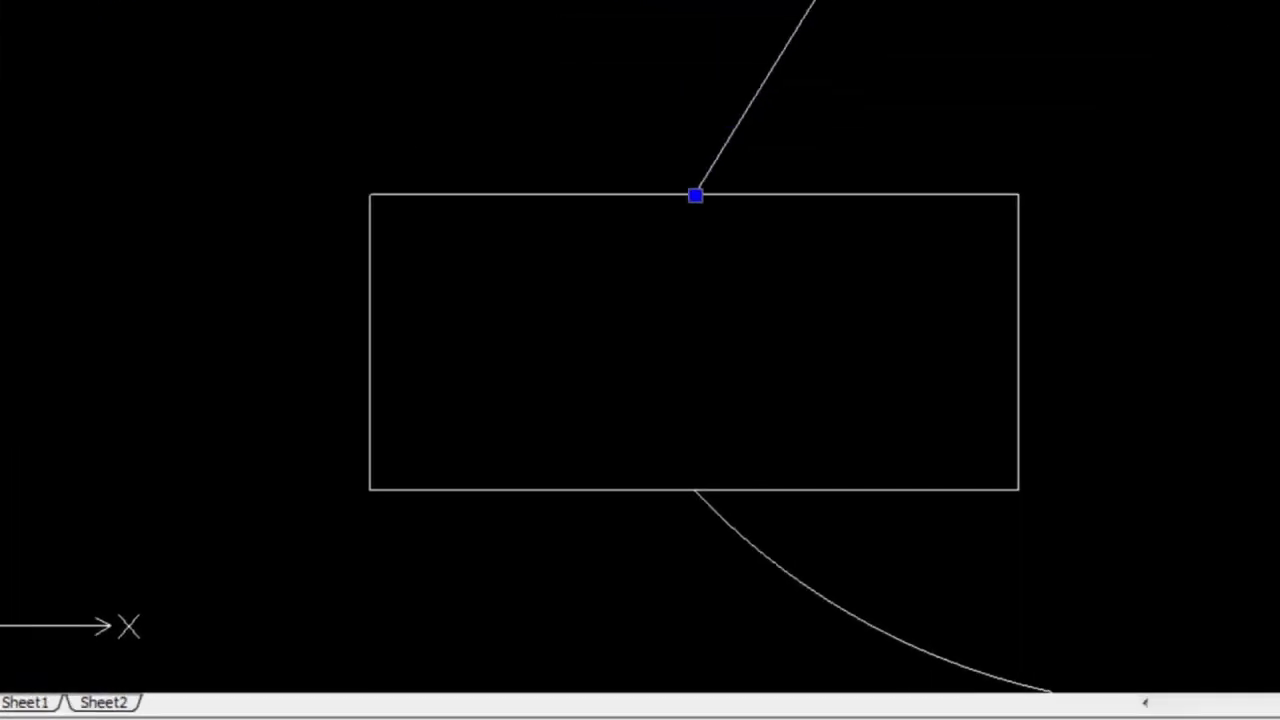
pyautogui.click(565, 173)
pyautogui.click(1157, 117)
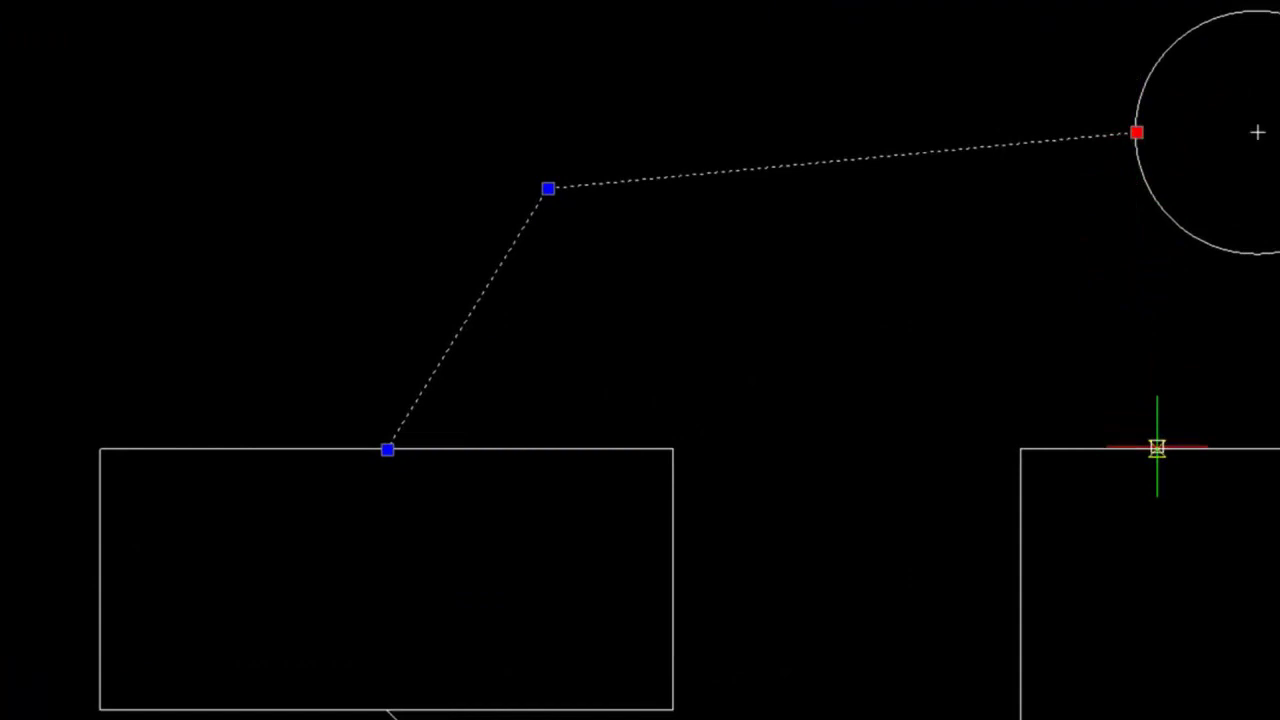
pyautogui.press('Return')
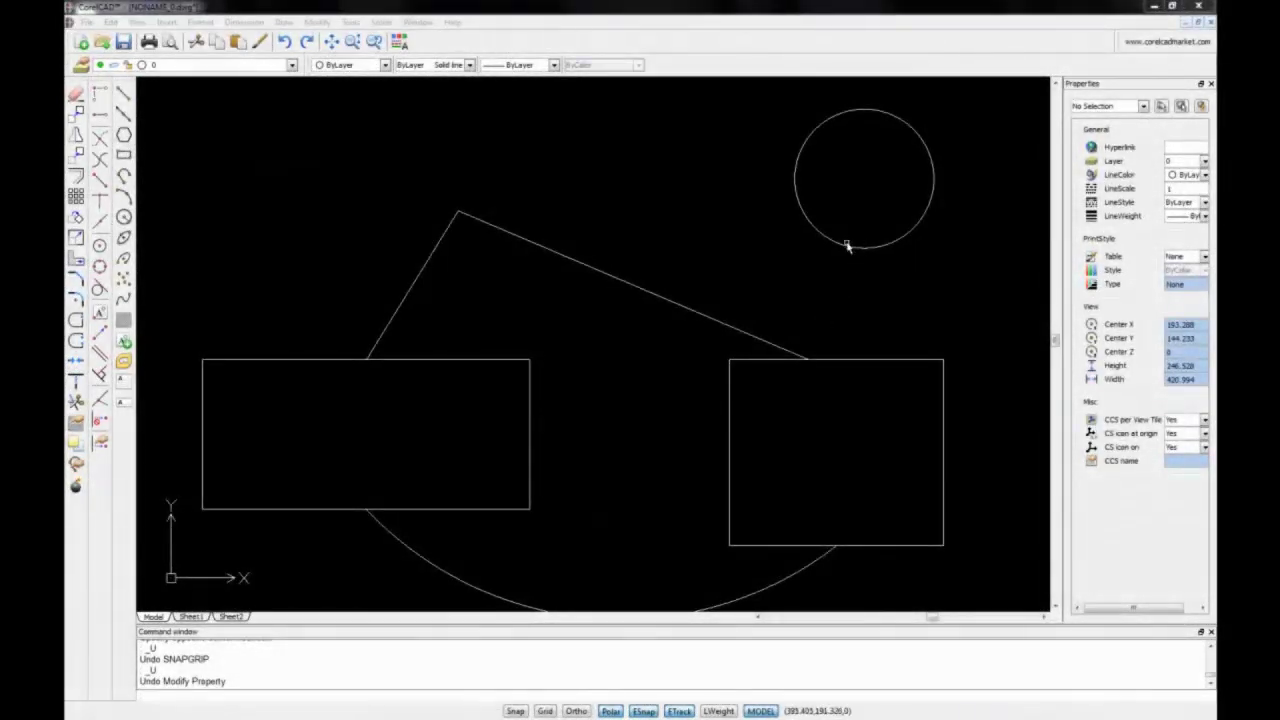
# Grip-copy the top-right circle to four spots, two to its left and two on a lower row
pyautogui.click(849, 246)
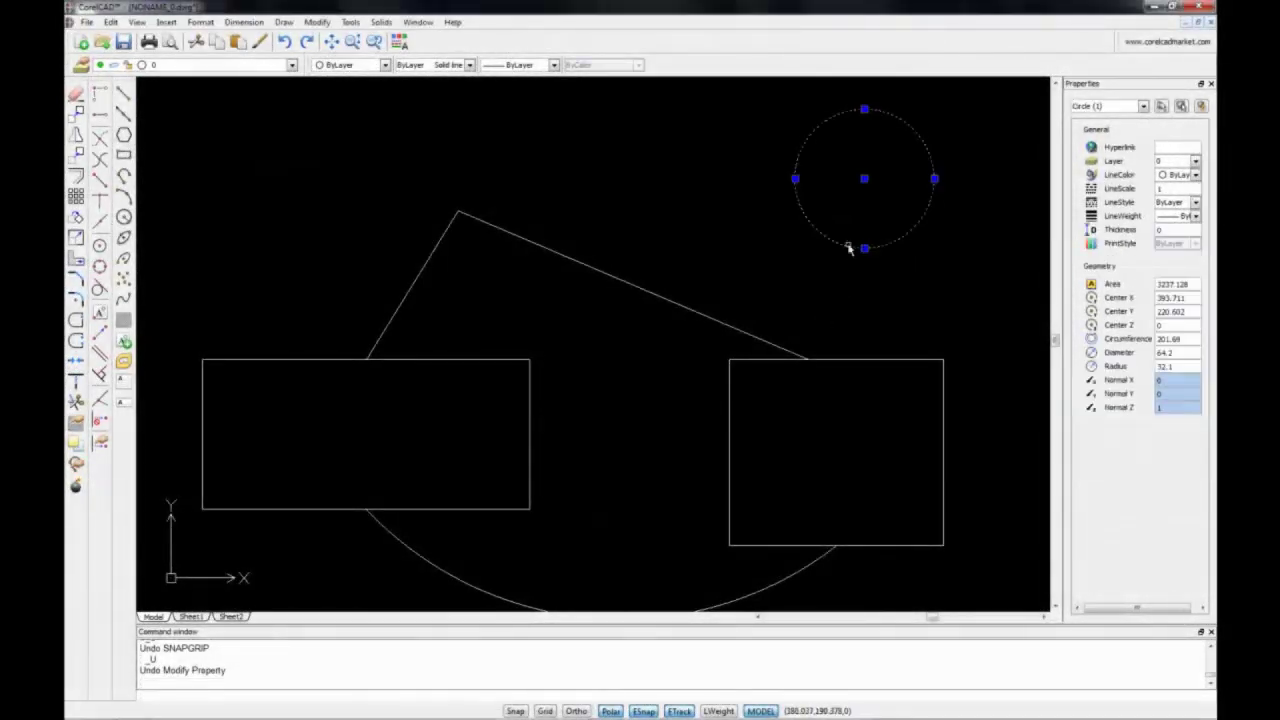
pyautogui.click(864, 179)
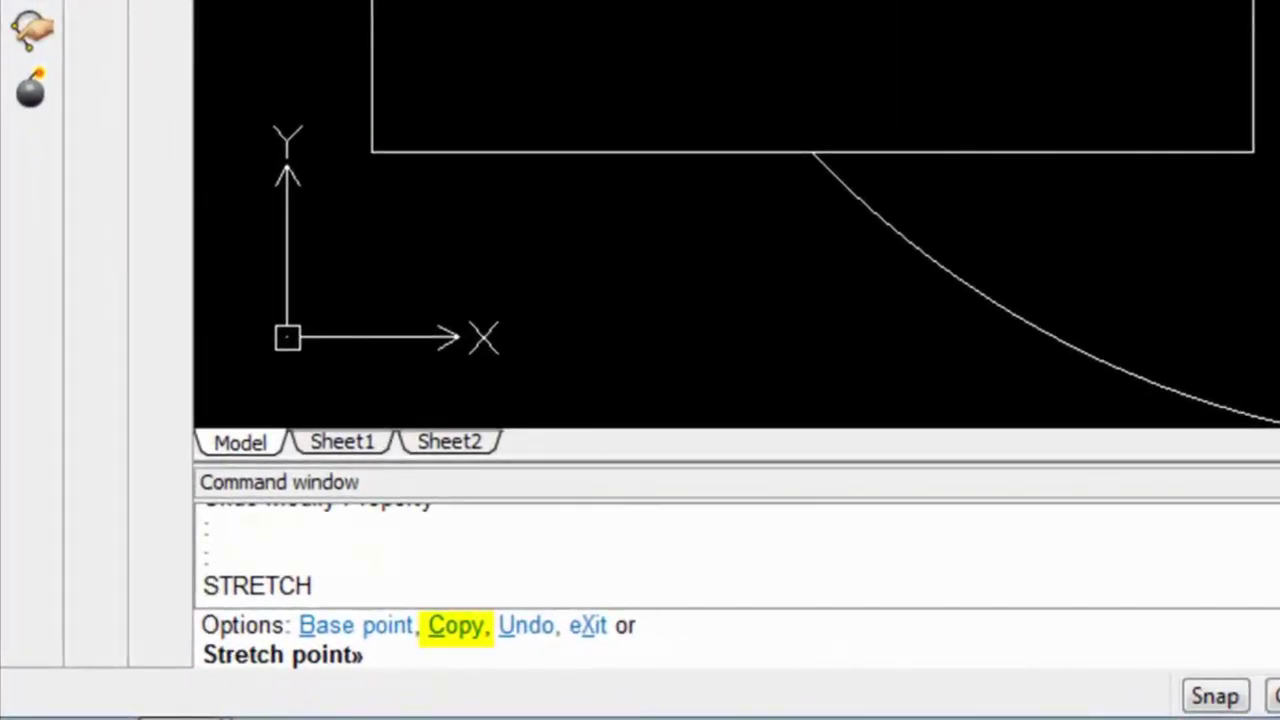
pyautogui.write('c')
pyautogui.press('Return')
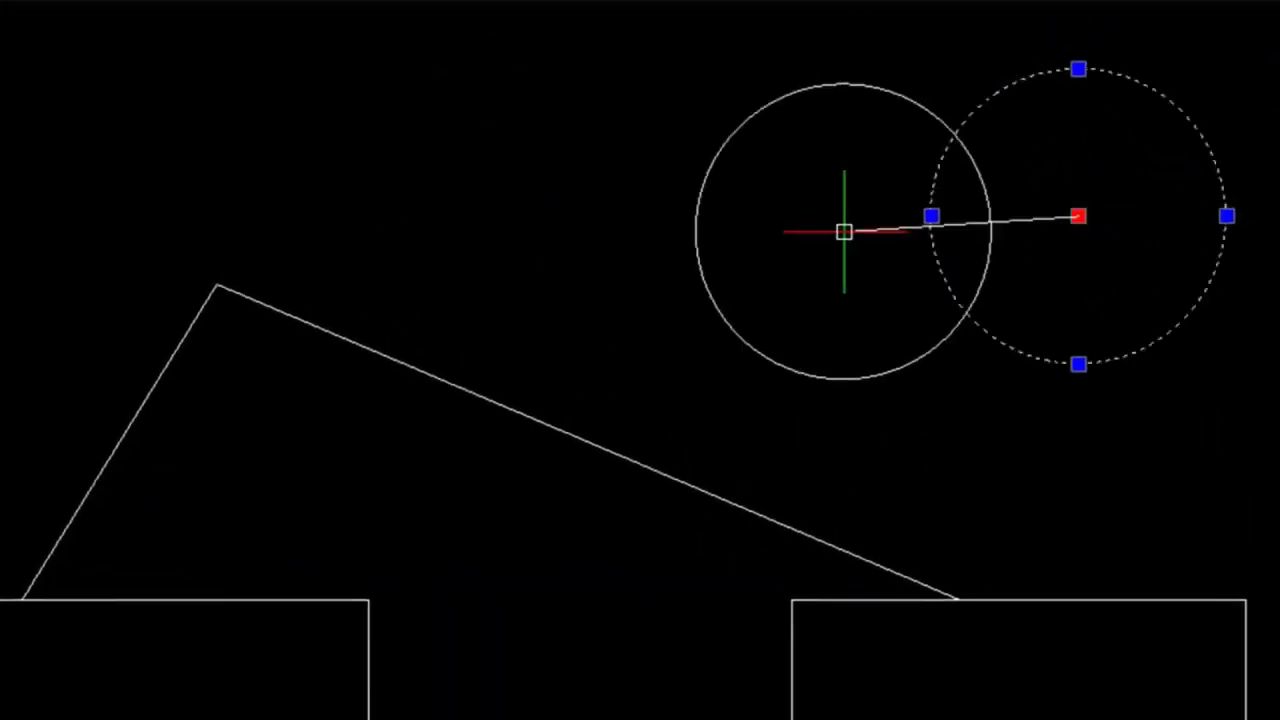
pyautogui.click(767, 215)
pyautogui.click(917, 491)
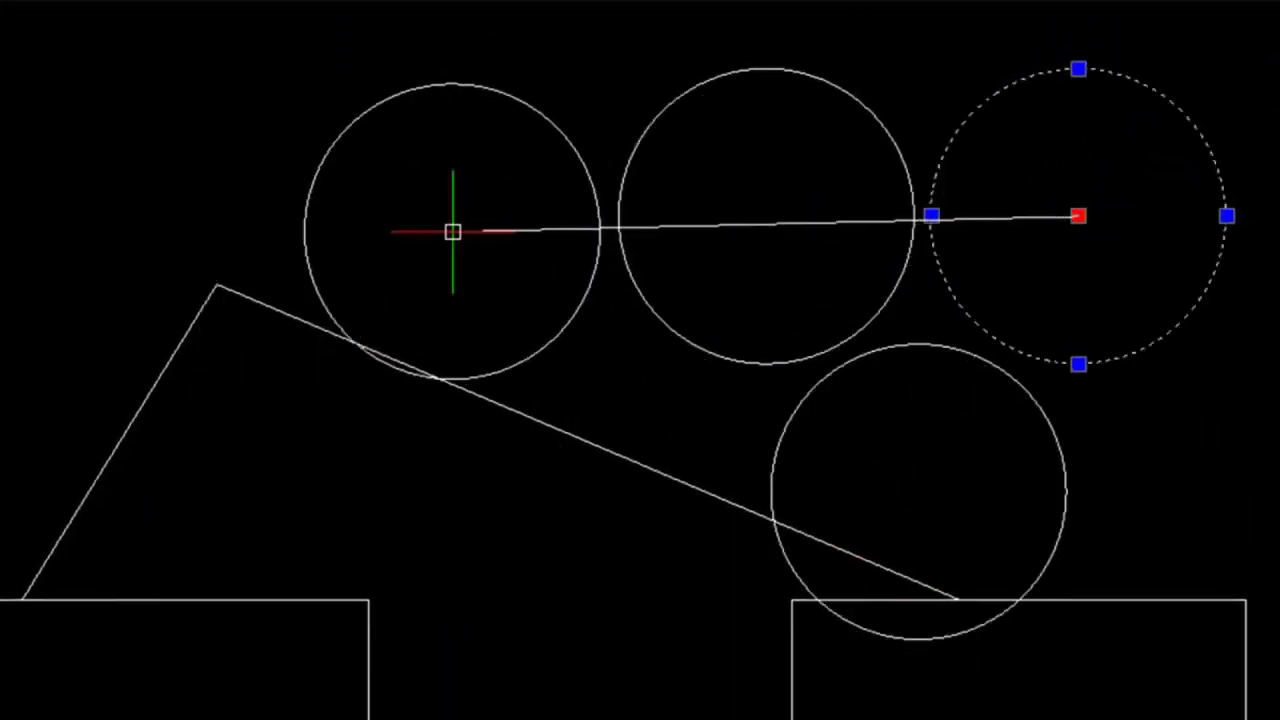
pyautogui.click(454, 215)
pyautogui.click(604, 490)
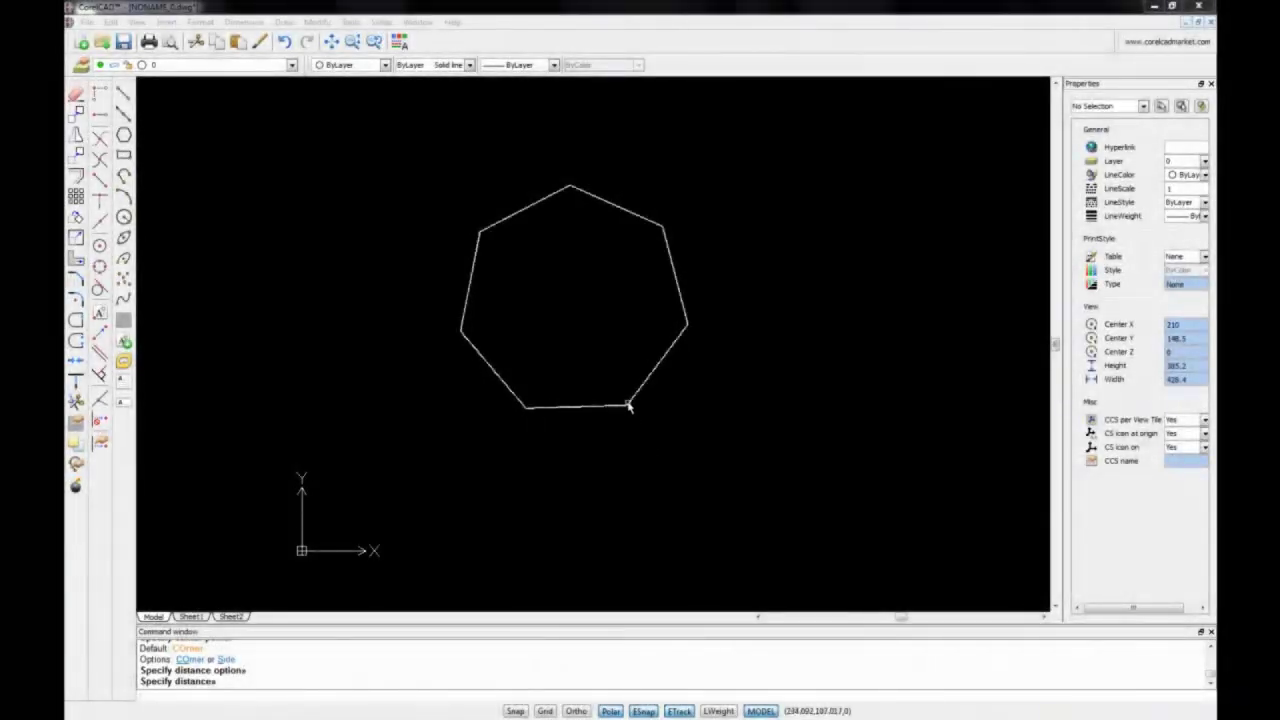
# Select the heptagon and enter draftingoptions at the command line
pyautogui.click(628, 406)
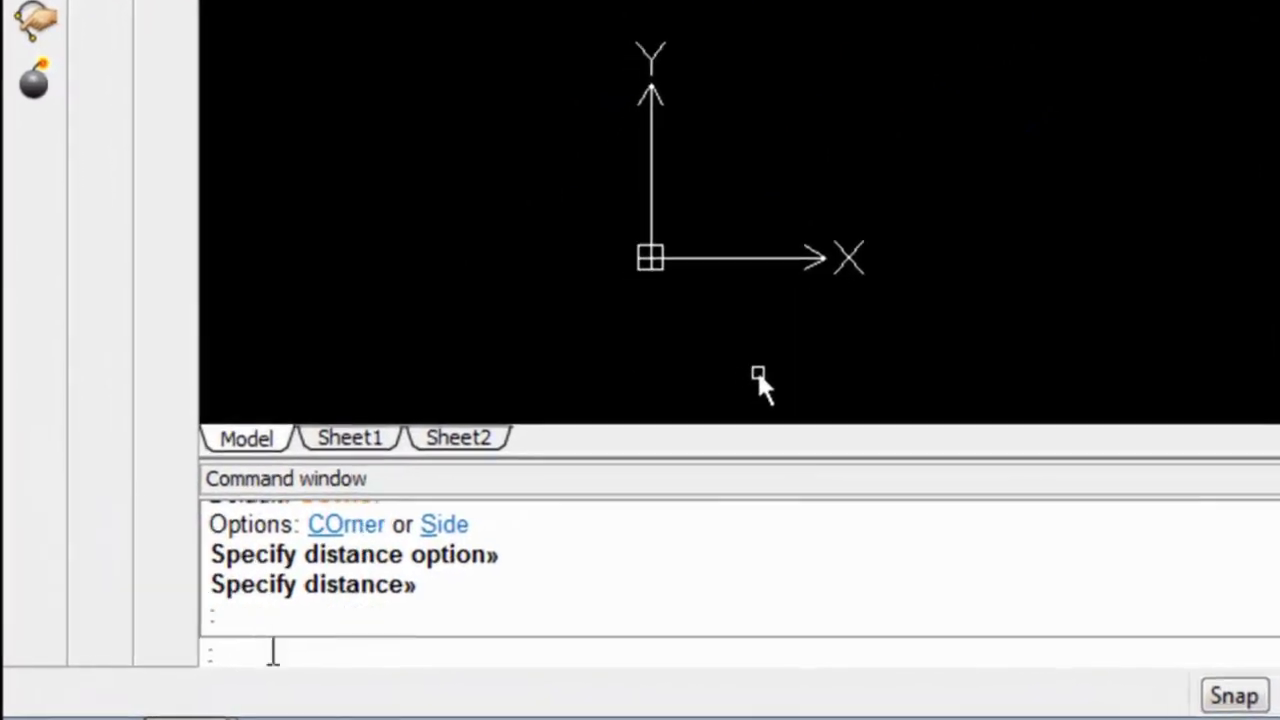
pyautogui.write('draftingoptions')
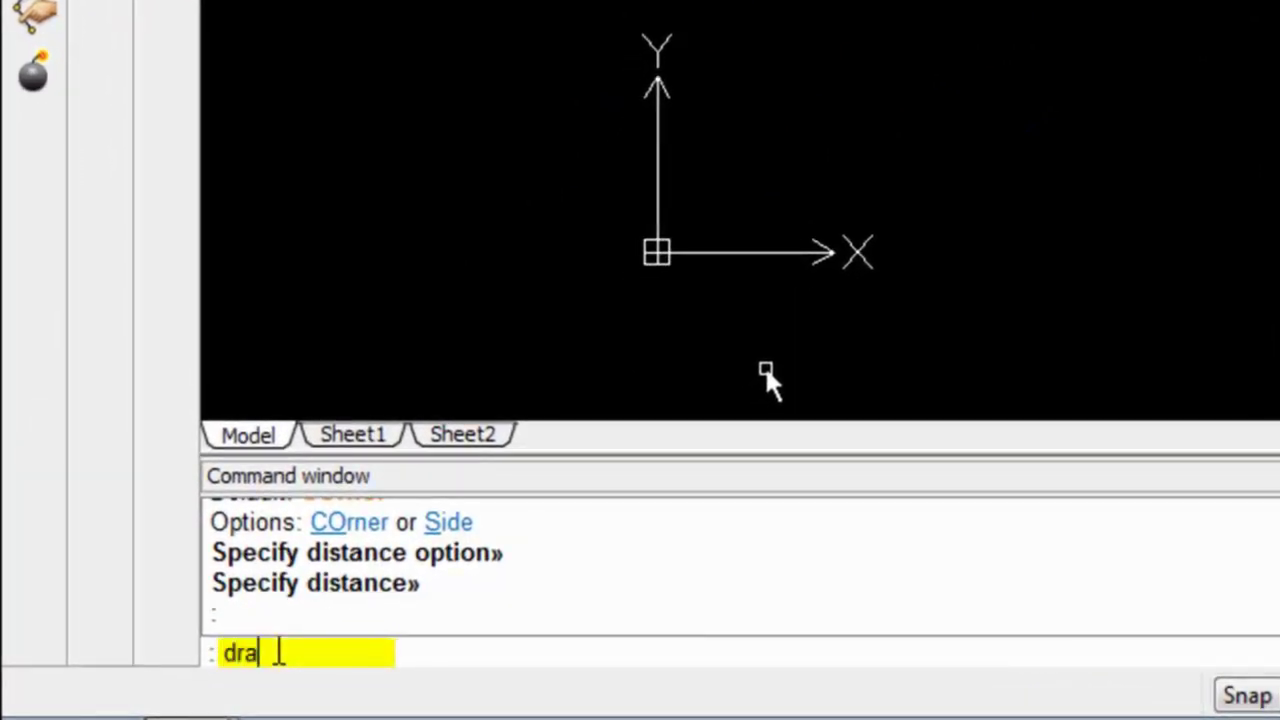
# In Drafting Options, keep active EGrips Red and nudge the EGrips Size slider slightly larger
pyautogui.press('Return')
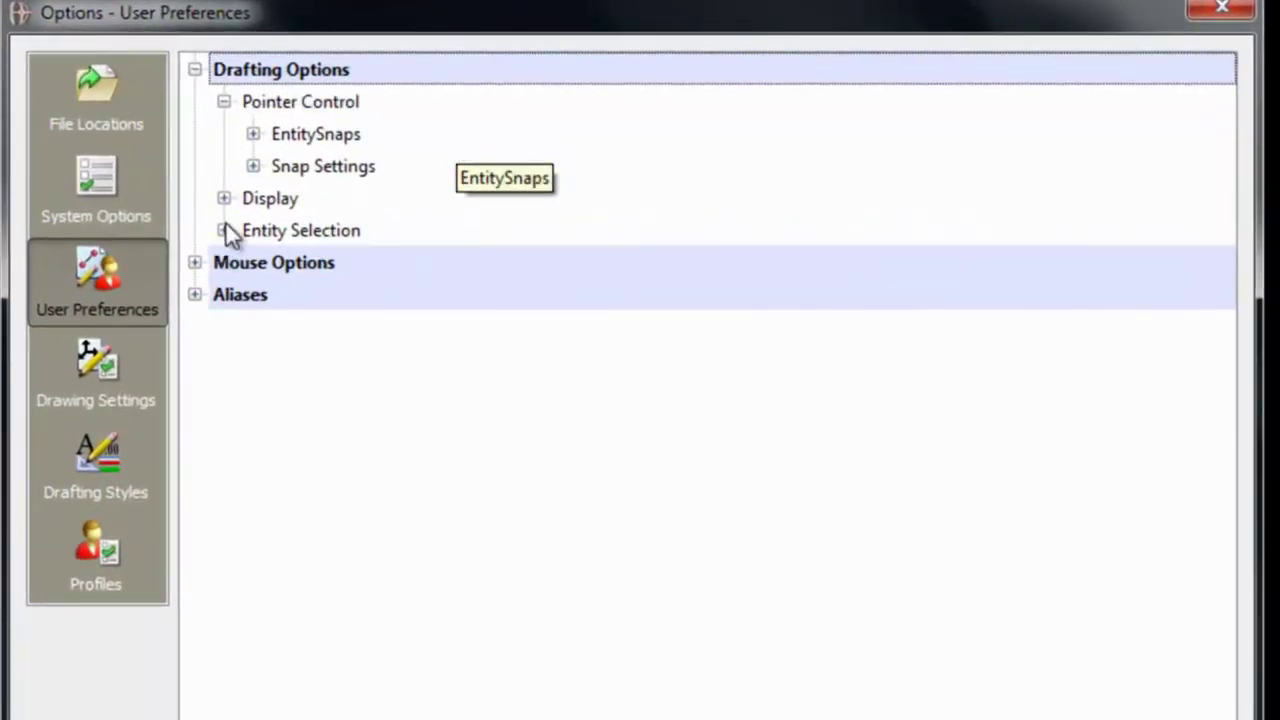
pyautogui.click(224, 231)
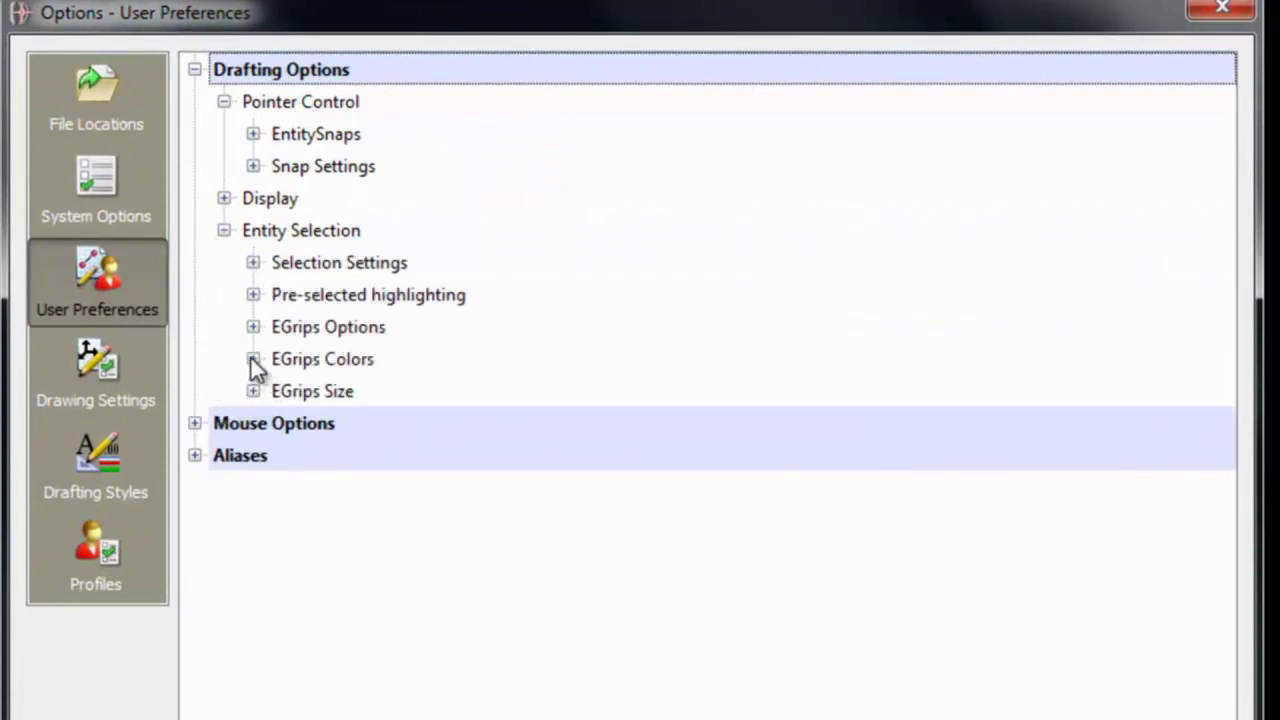
pyautogui.click(253, 360)
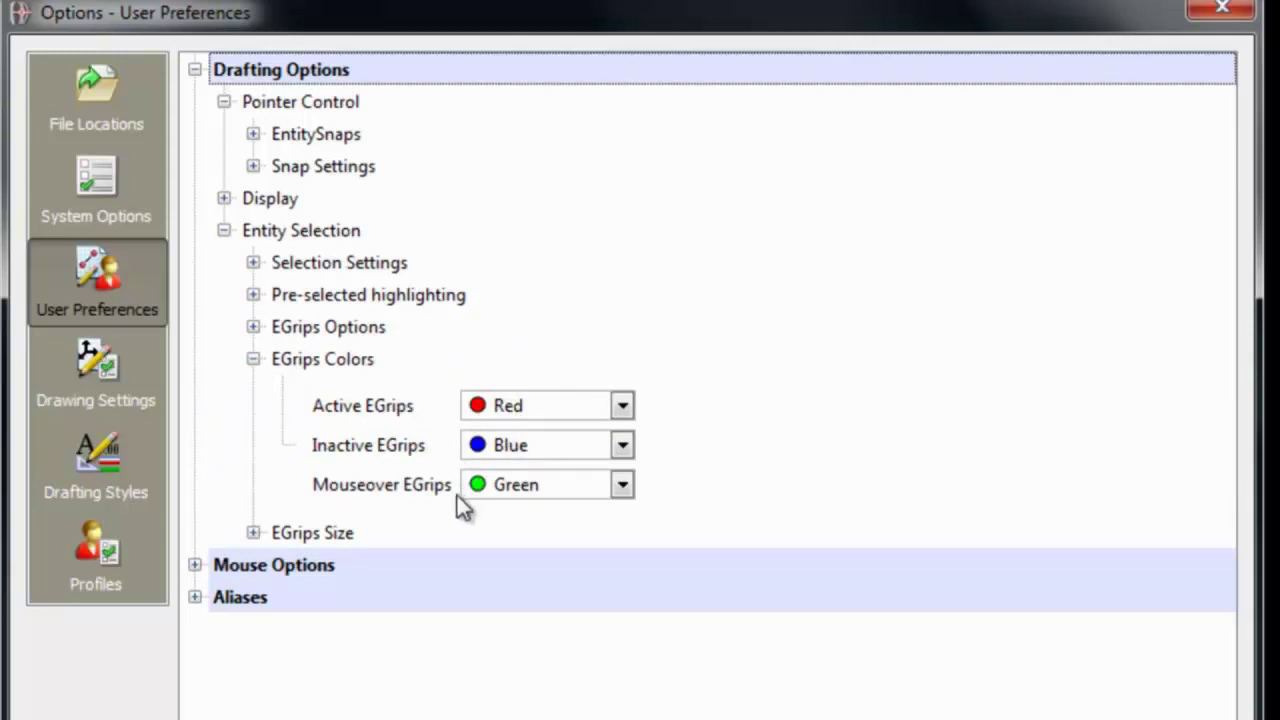
pyautogui.click(624, 407)
pyautogui.click(626, 410)
pyautogui.click(254, 534)
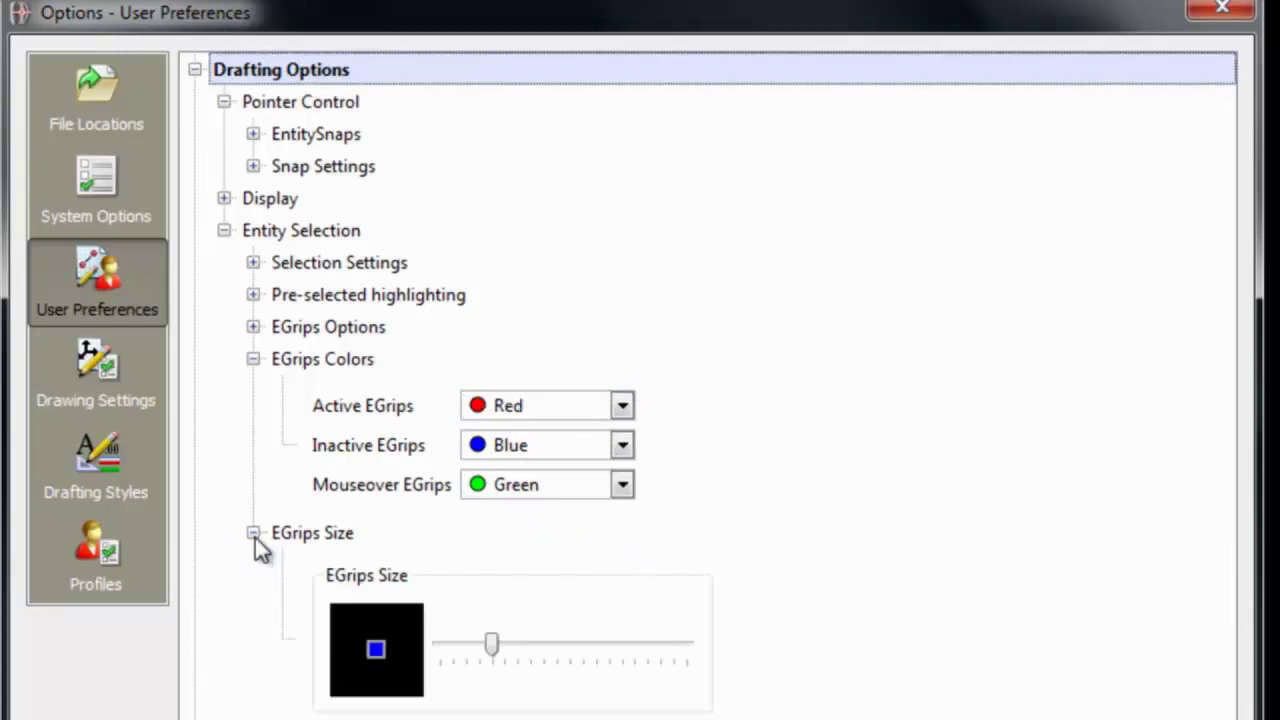
pyautogui.moveTo(495, 647)
pyautogui.mouseDown()
pyautogui.moveTo(520, 655)
pyautogui.moveTo(480, 657)
pyautogui.moveTo(505, 648)
pyautogui.mouseUp()
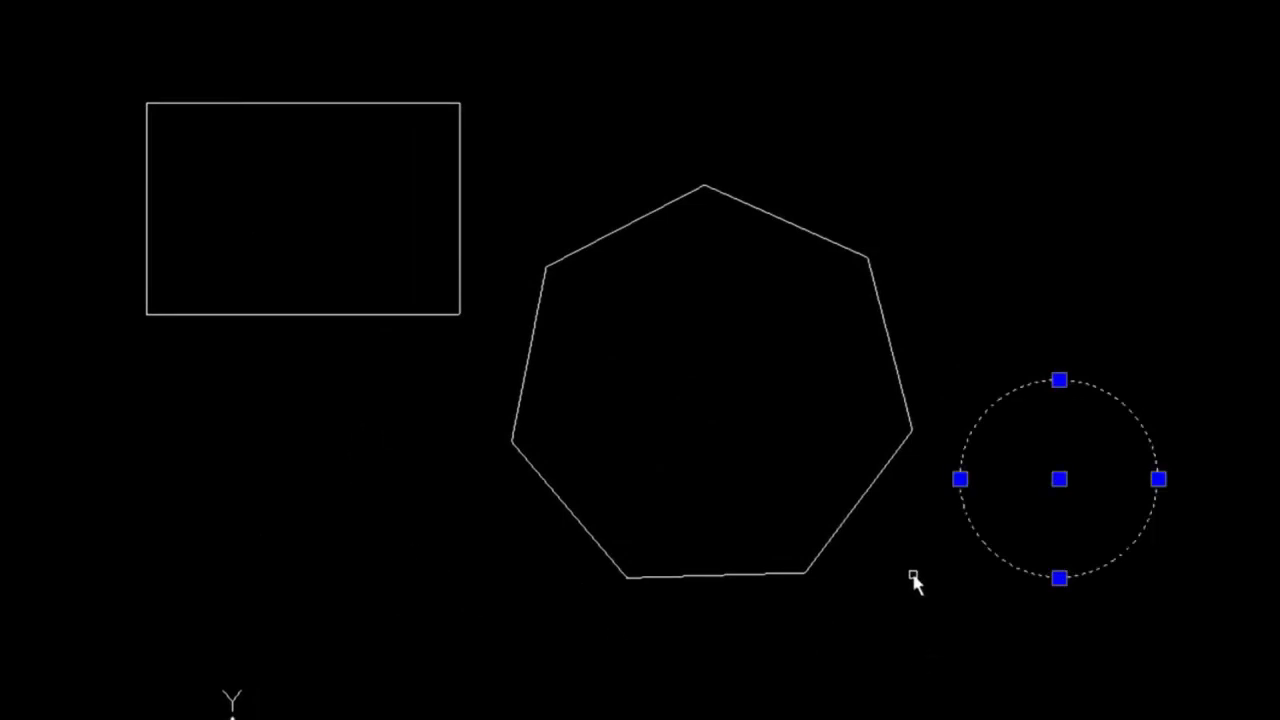
pyautogui.click(857, 511)
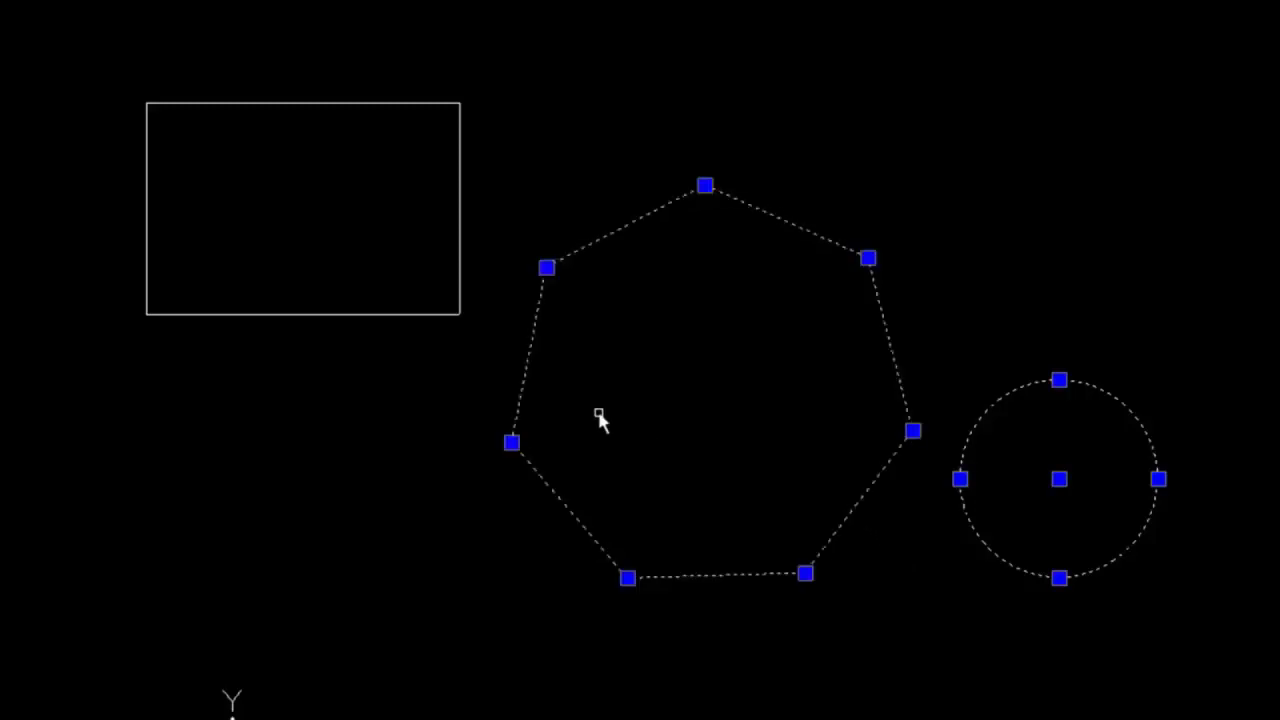
pyautogui.click(444, 315)
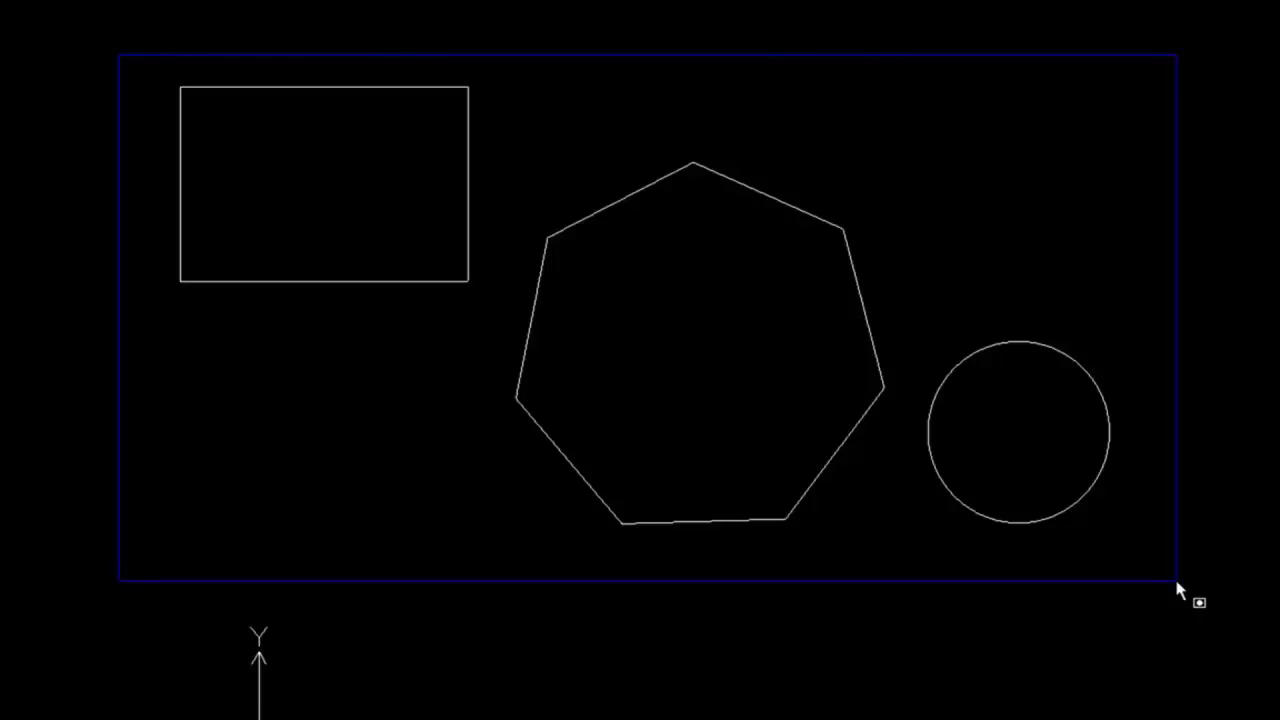
# Window-select all three shapes, then begin a new selection window at the top-left
pyautogui.click(1176, 581)
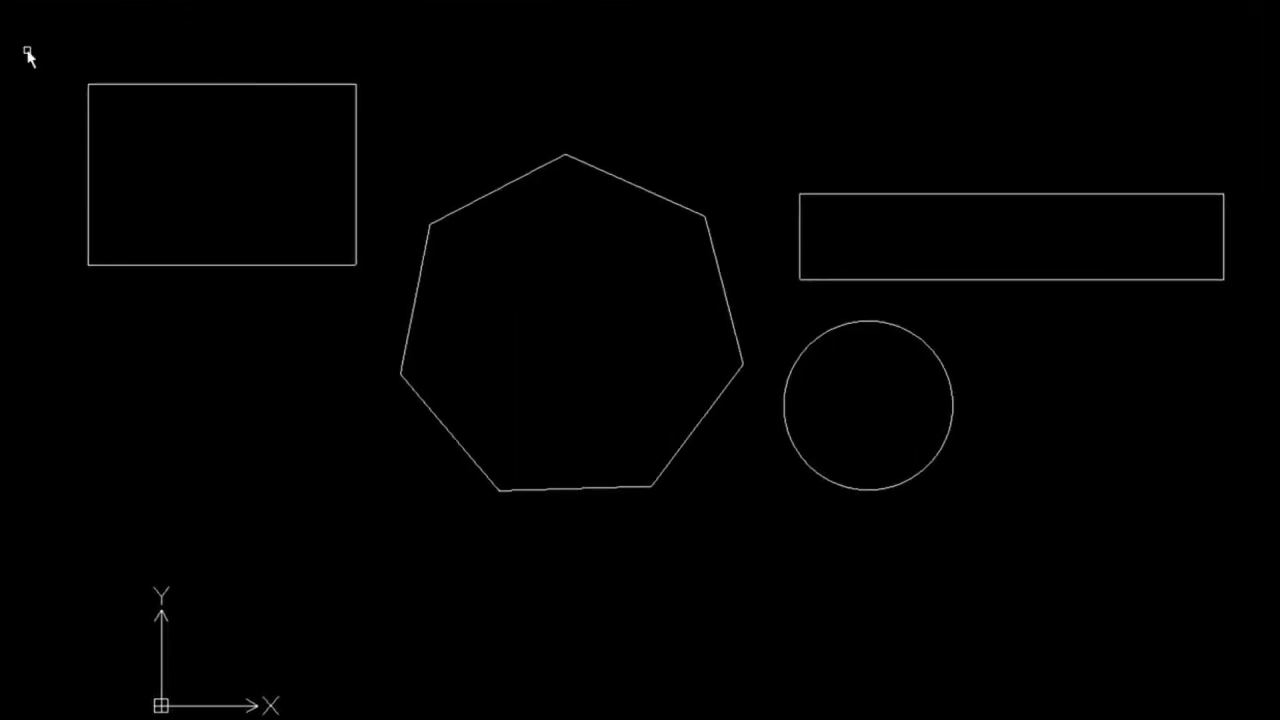
pyautogui.click(27, 50)
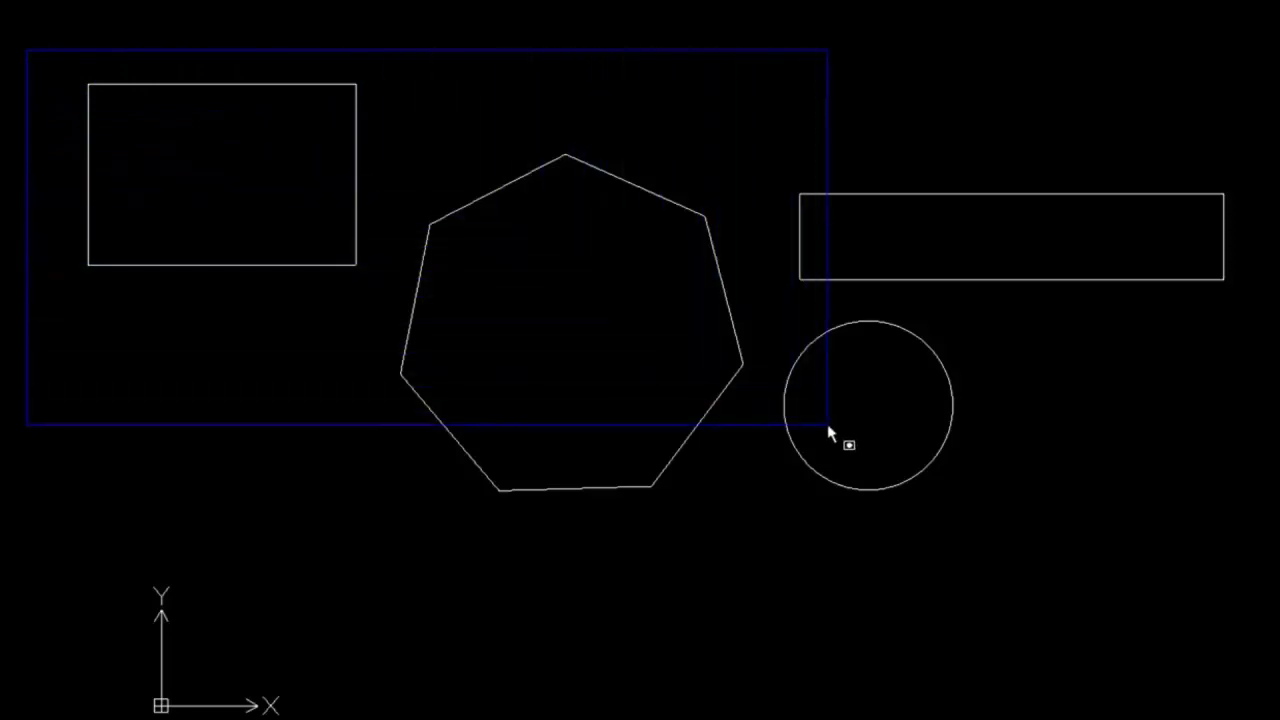
# Window-select three shapes, then drag a crossing window from lower right to top-left selecting all four
pyautogui.click(1005, 528)
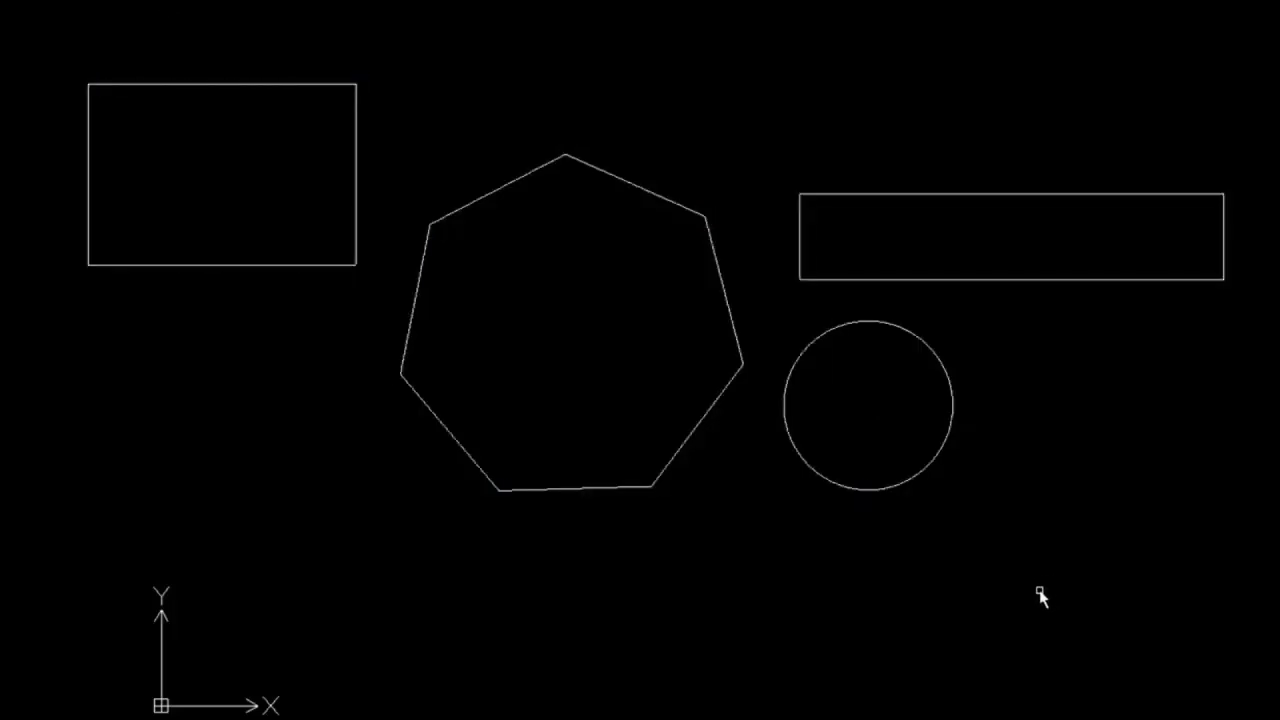
pyautogui.click(1040, 590)
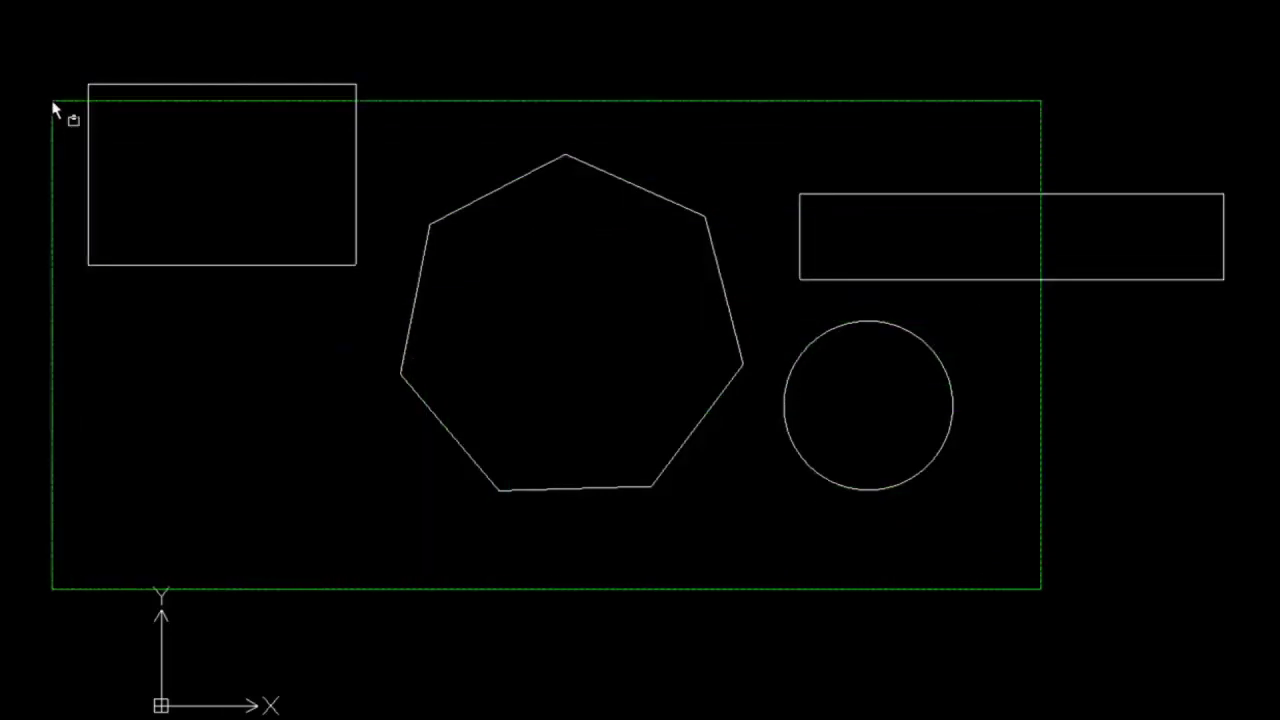
pyautogui.click(38, 36)
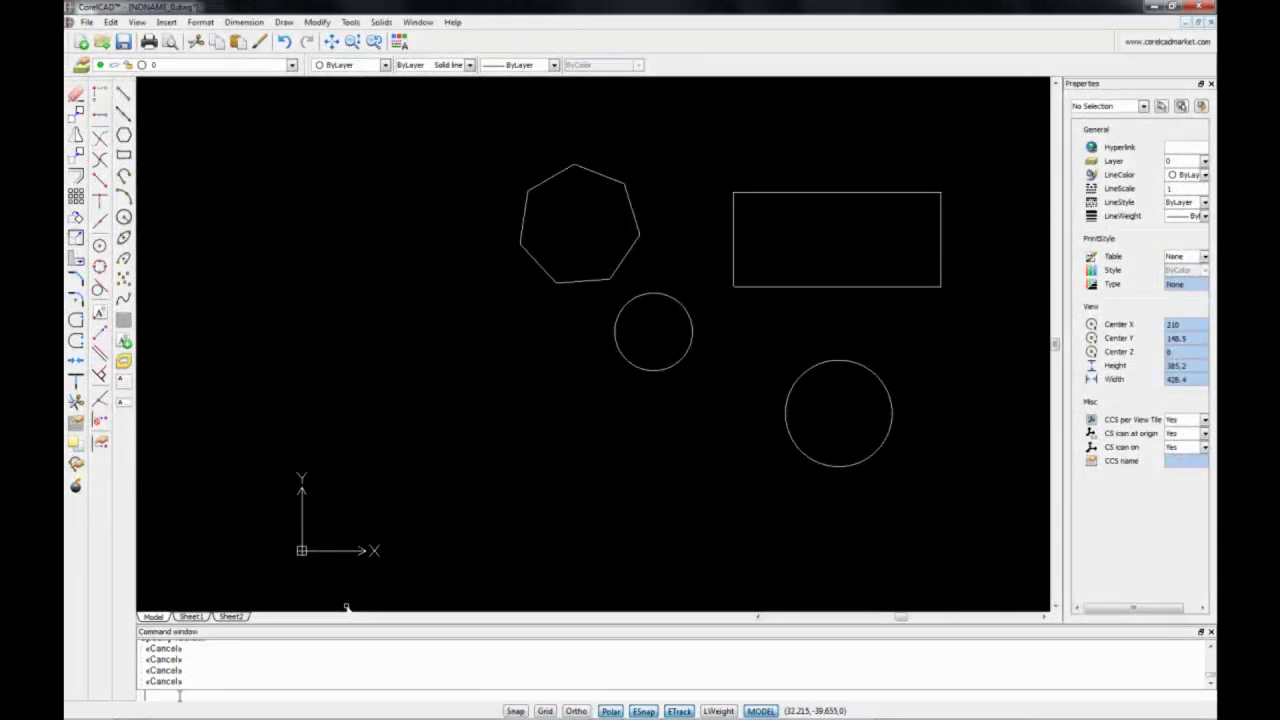
# Start COPY, pick all 4 entities with the ALL option, then undo that selection
pyautogui.write('copy')
pyautogui.press('Return')
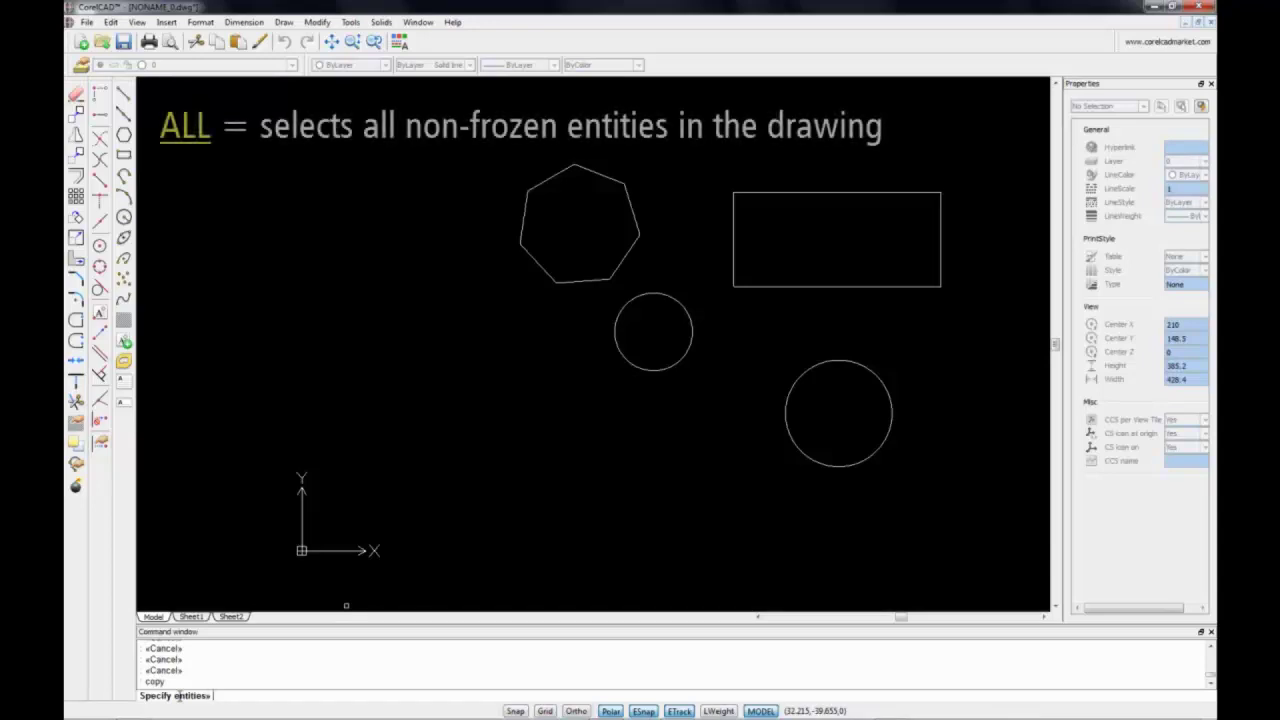
pyautogui.write('all')
pyautogui.press('Return')
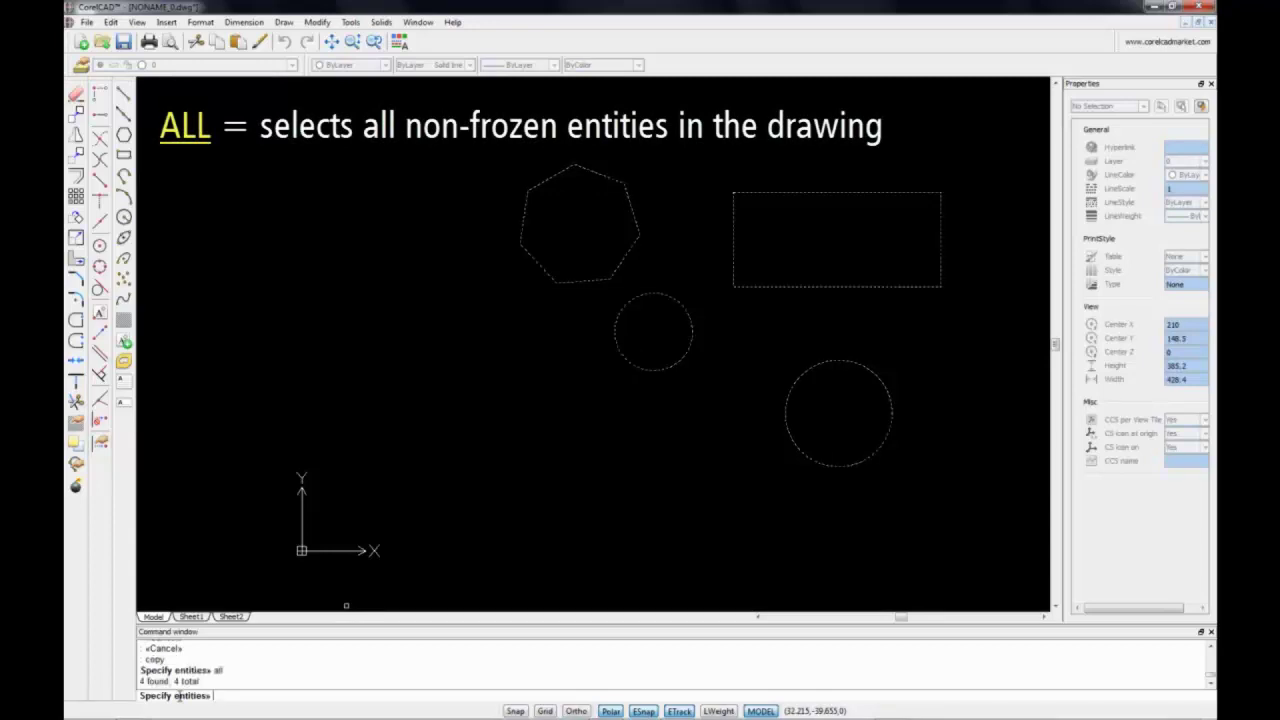
pyautogui.hotkey('ctrl', 'z')
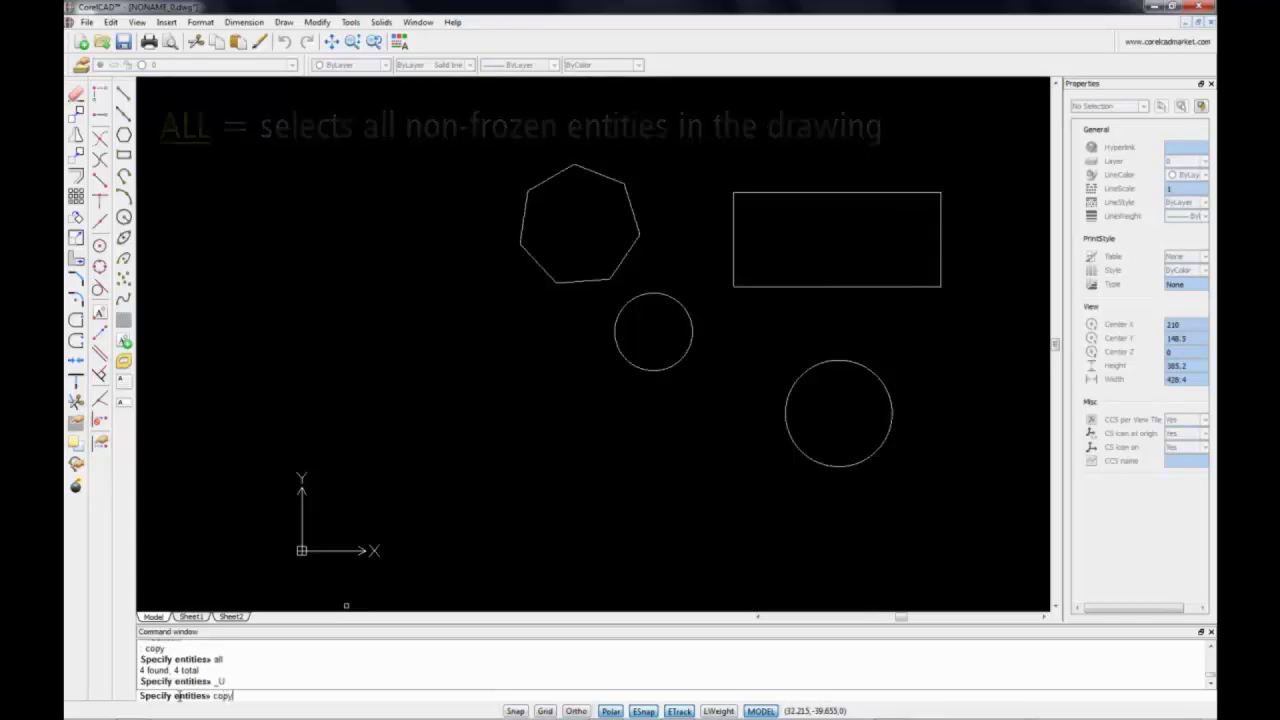
# Using BOX, window the heptagon and small circle, cross the rectangle and large circle, then undo
pyautogui.press('Return')
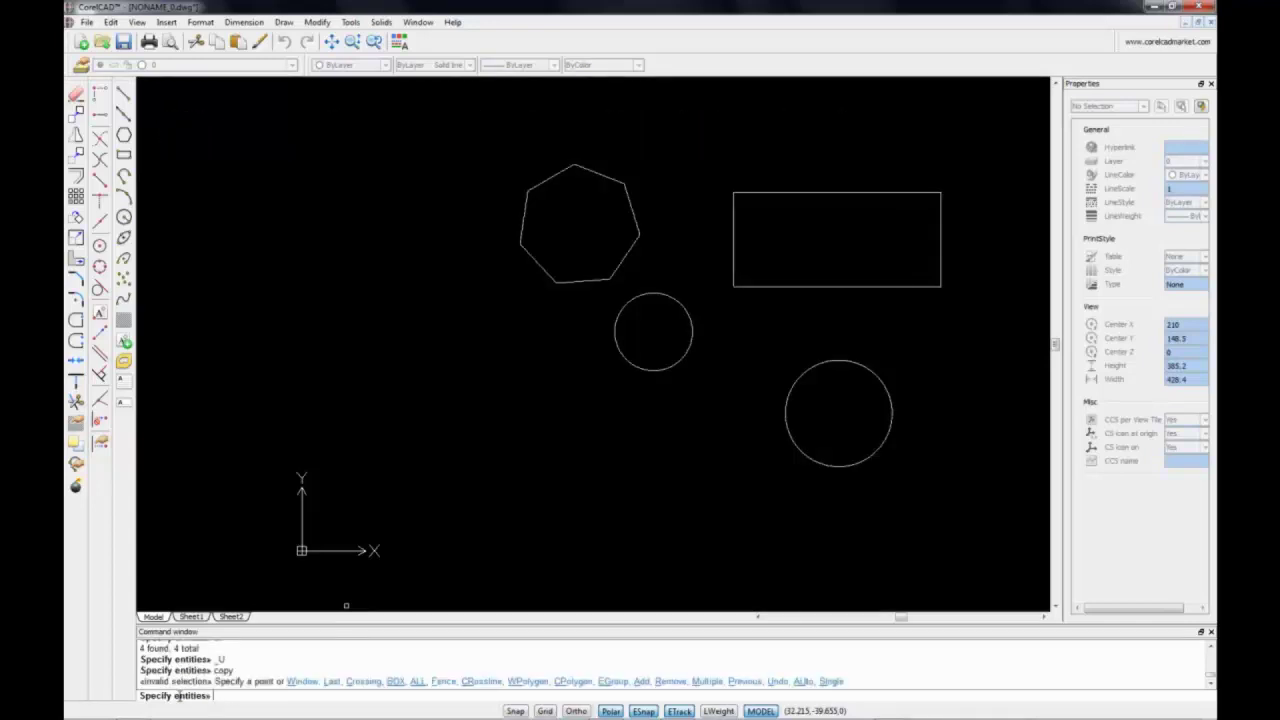
pyautogui.write('box')
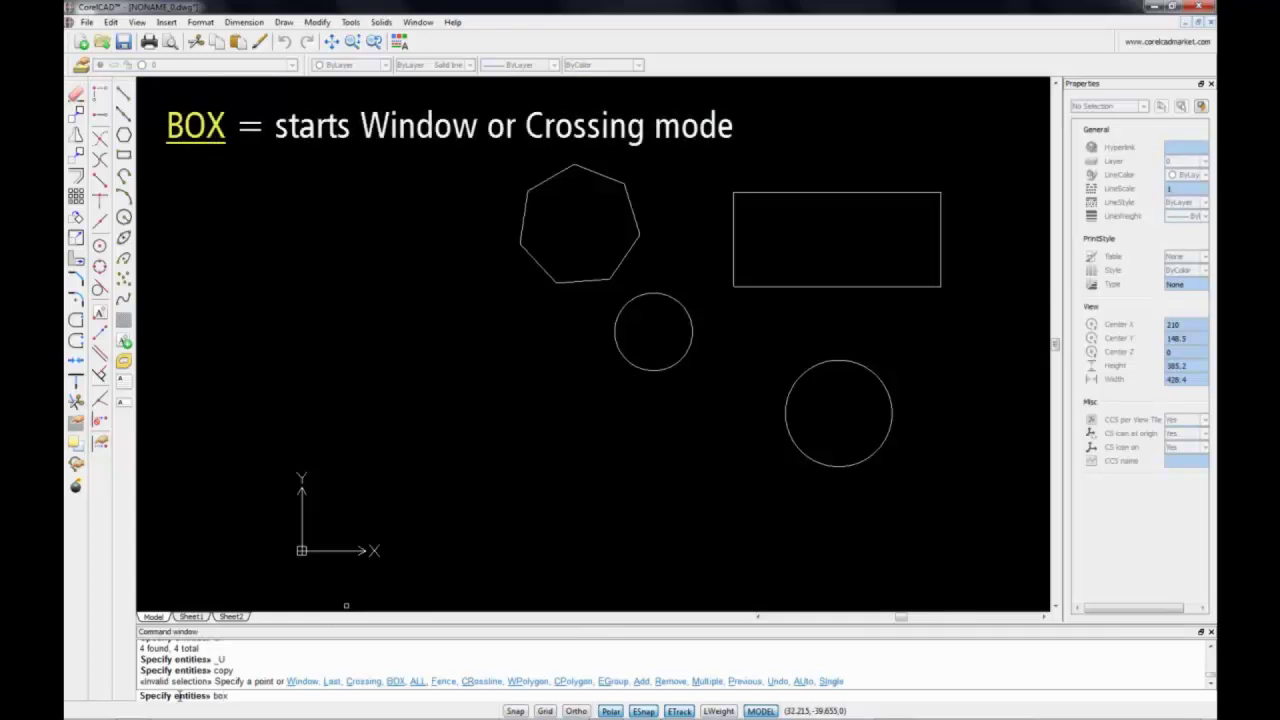
pyautogui.press('Return')
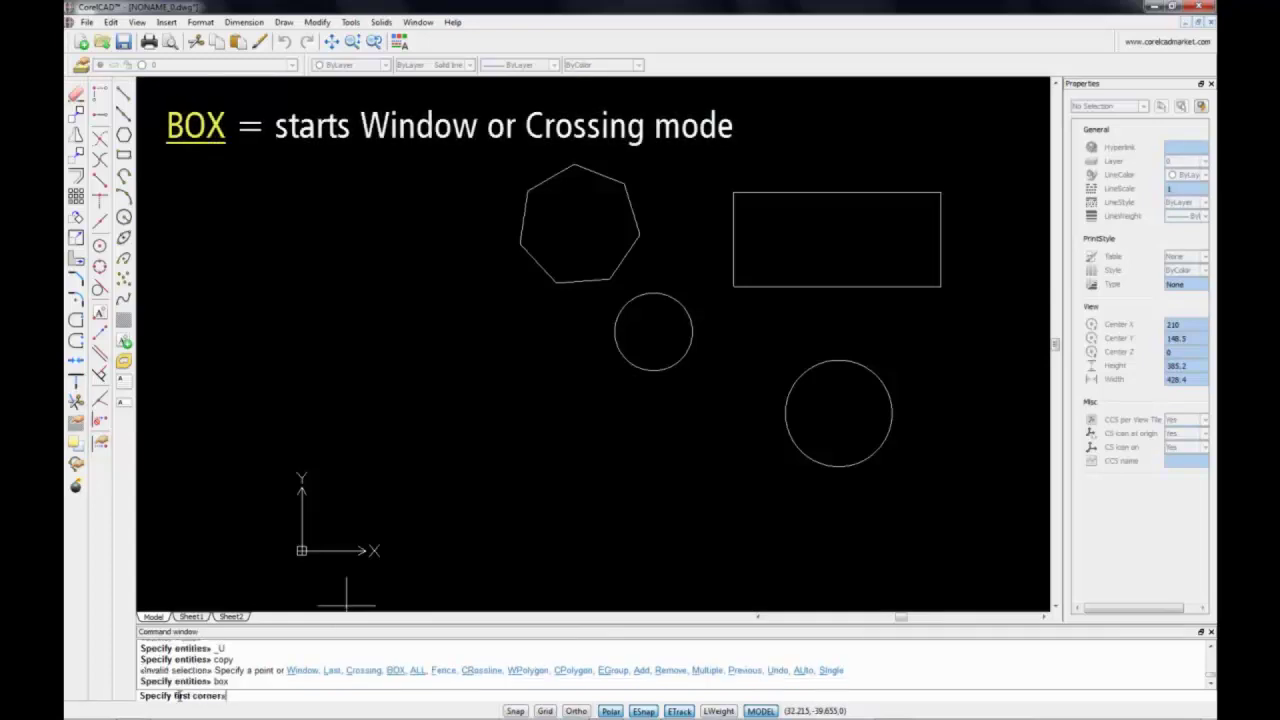
pyautogui.click(414, 143)
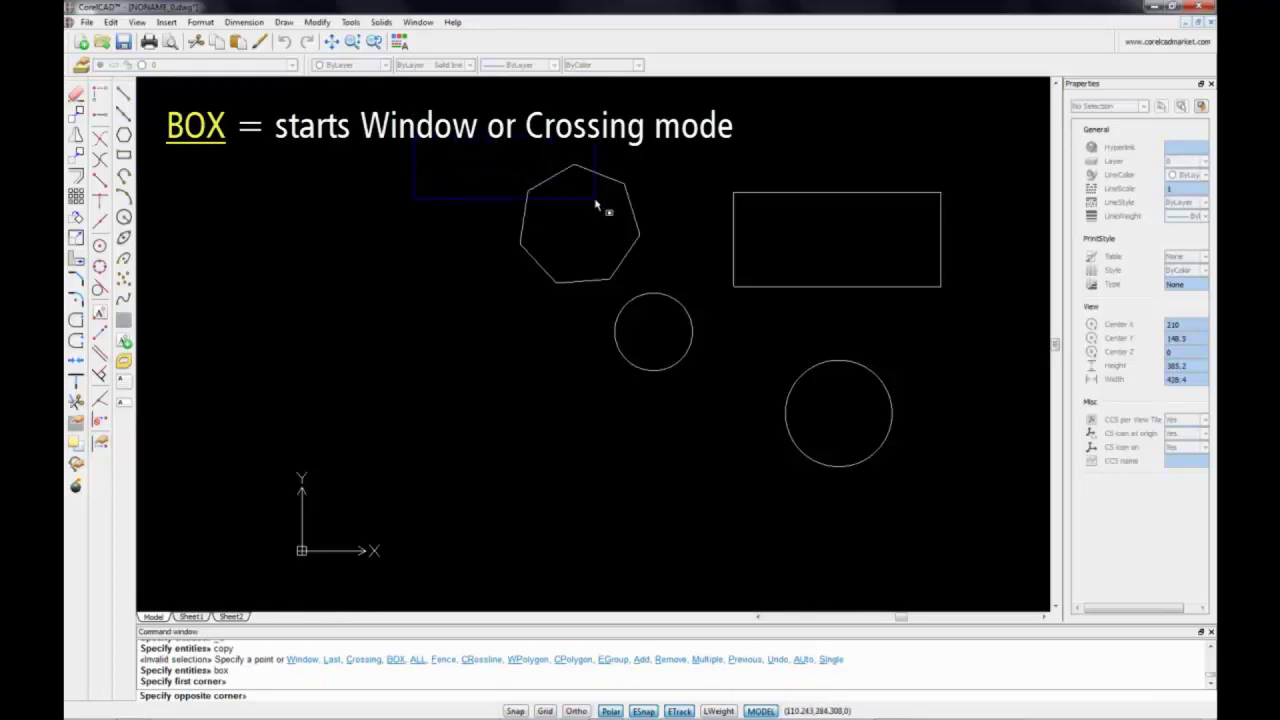
pyautogui.click(717, 405)
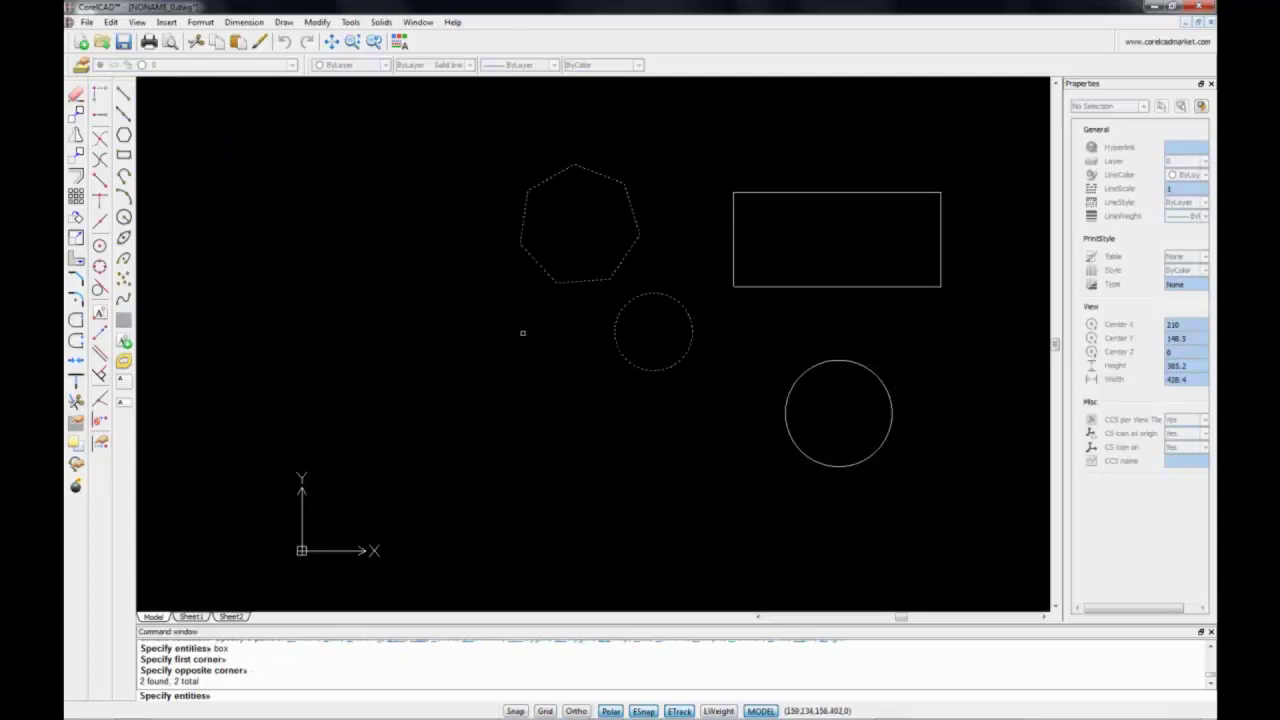
pyautogui.click(947, 489)
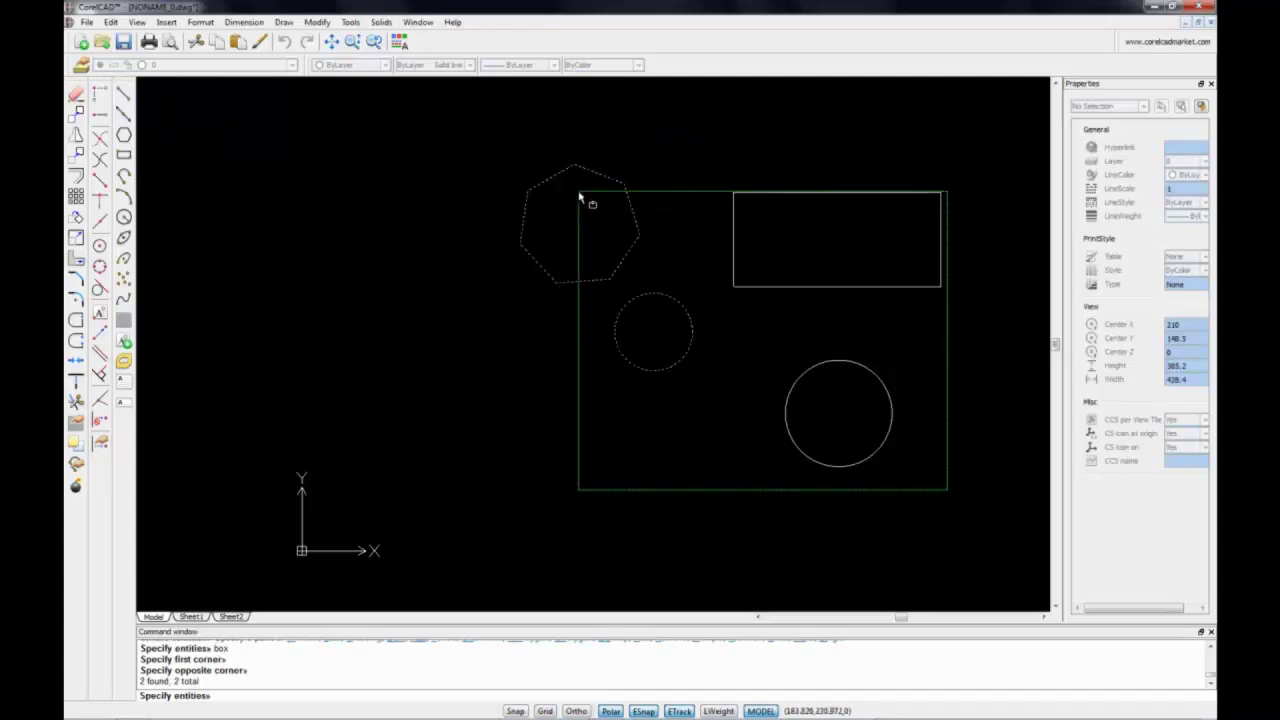
pyautogui.click(580, 140)
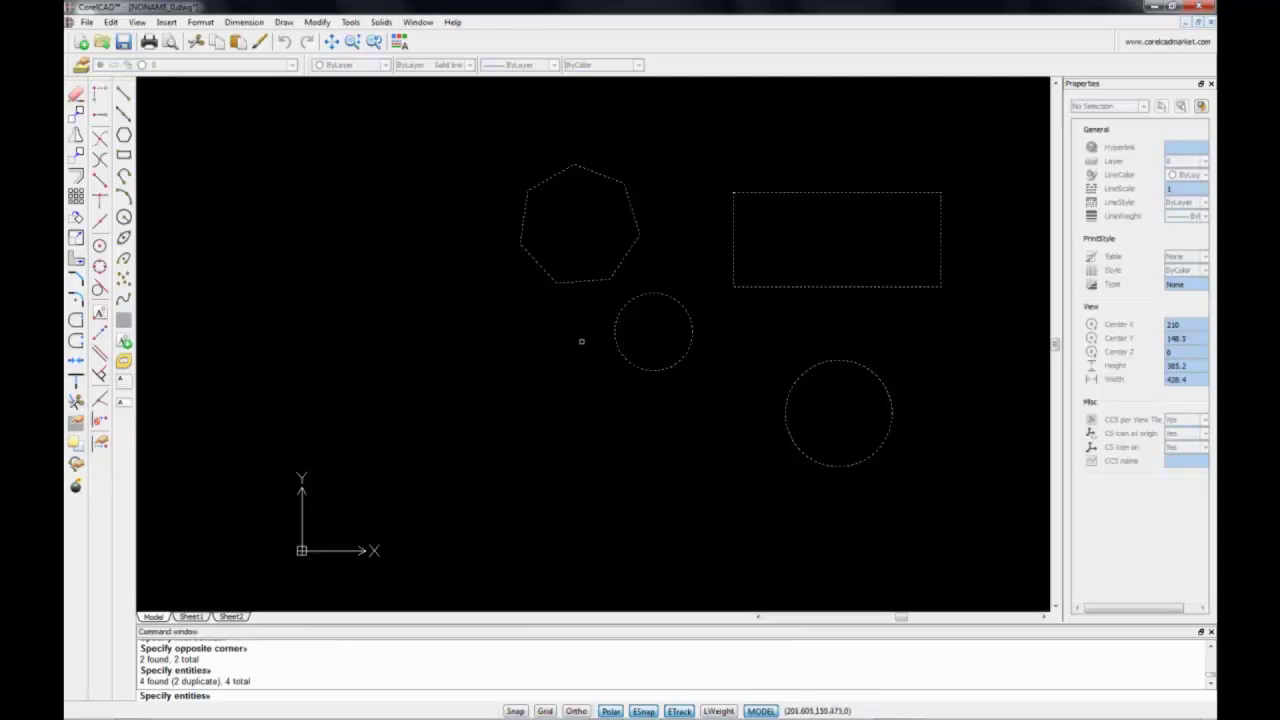
pyautogui.hotkey('ctrl', 'z')
pyautogui.hotkey('ctrl', 'z')
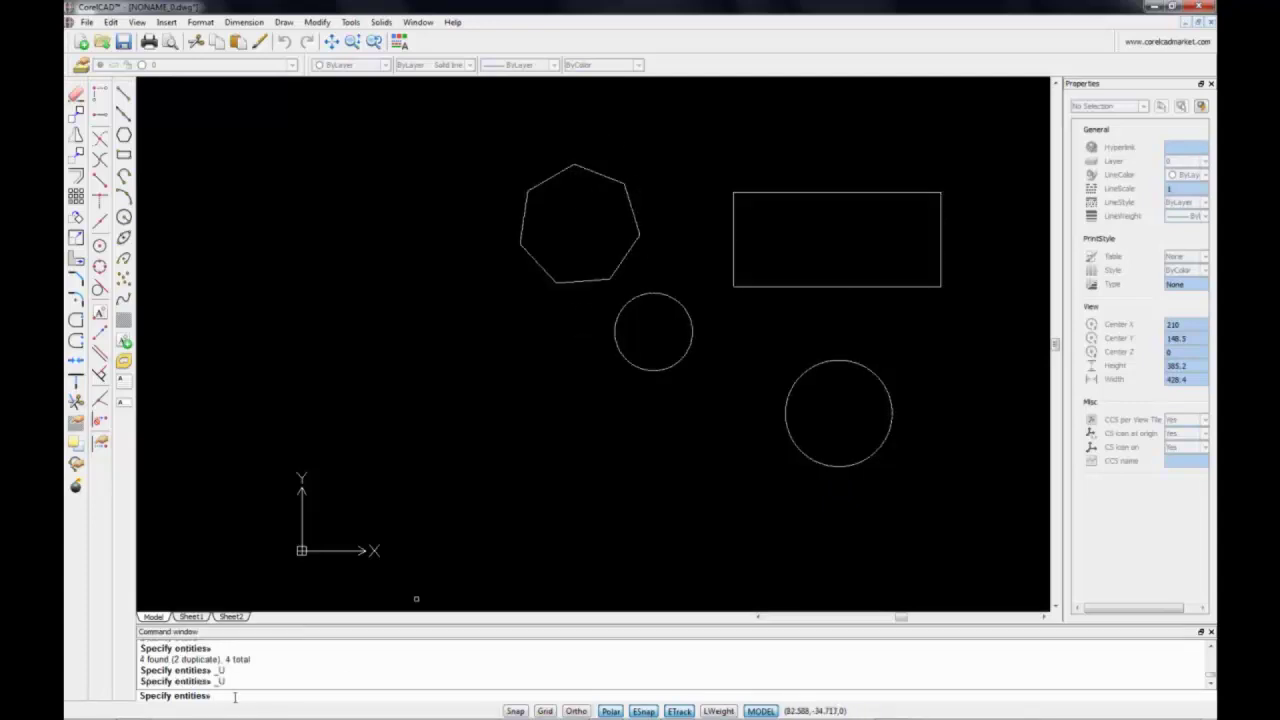
# Restart COPY, crossing-select the rectangle and both circles, then undo that selection
pyautogui.write('copy')
pyautogui.press('Return')
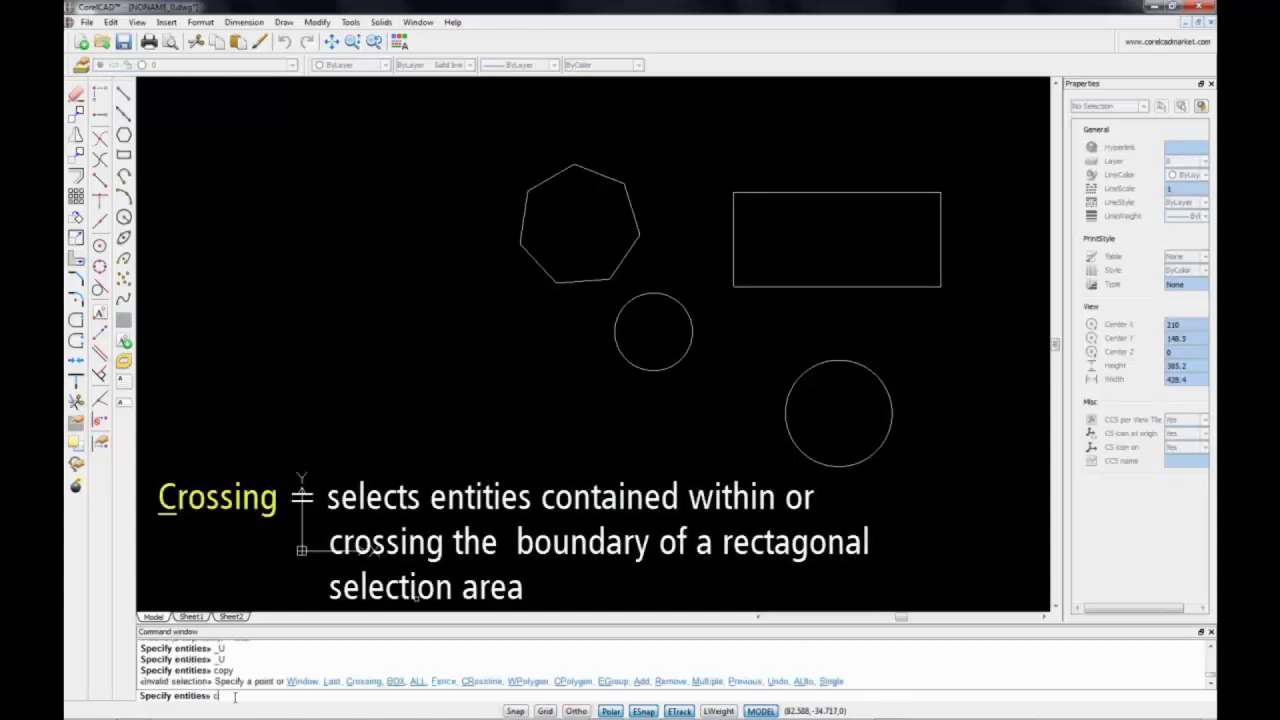
pyautogui.write('c')
pyautogui.press('Return')
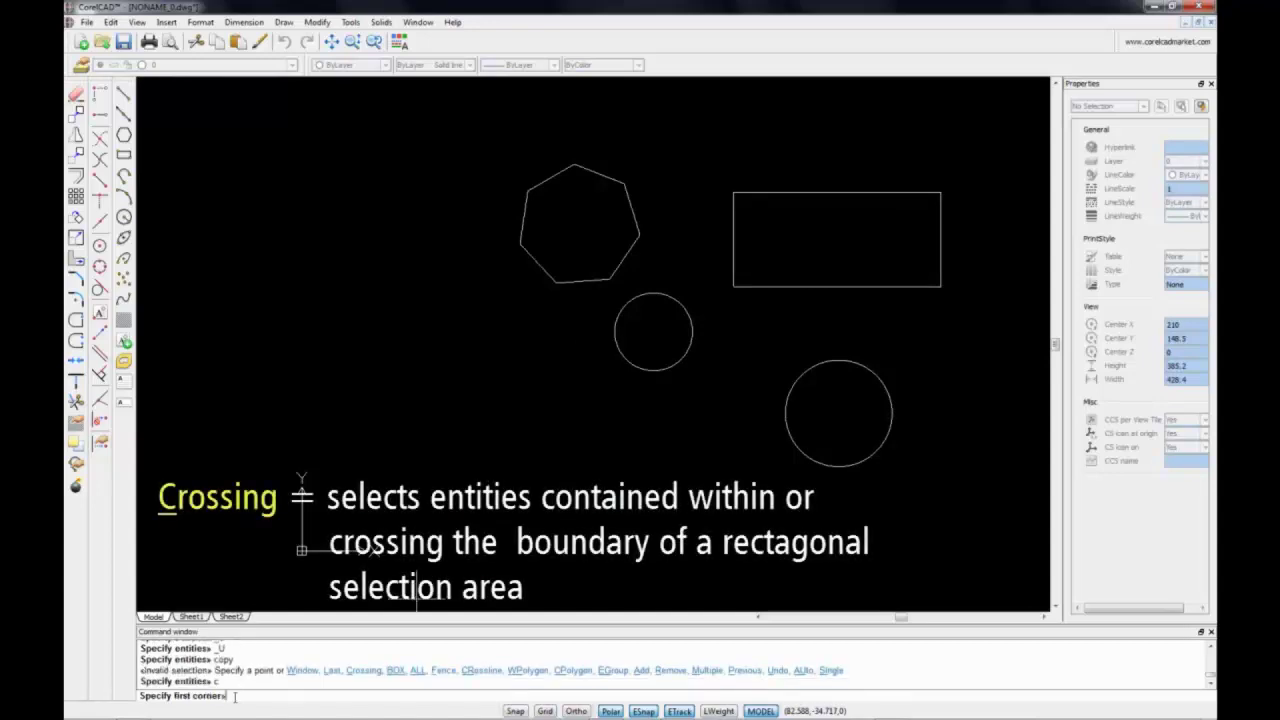
pyautogui.click(822, 524)
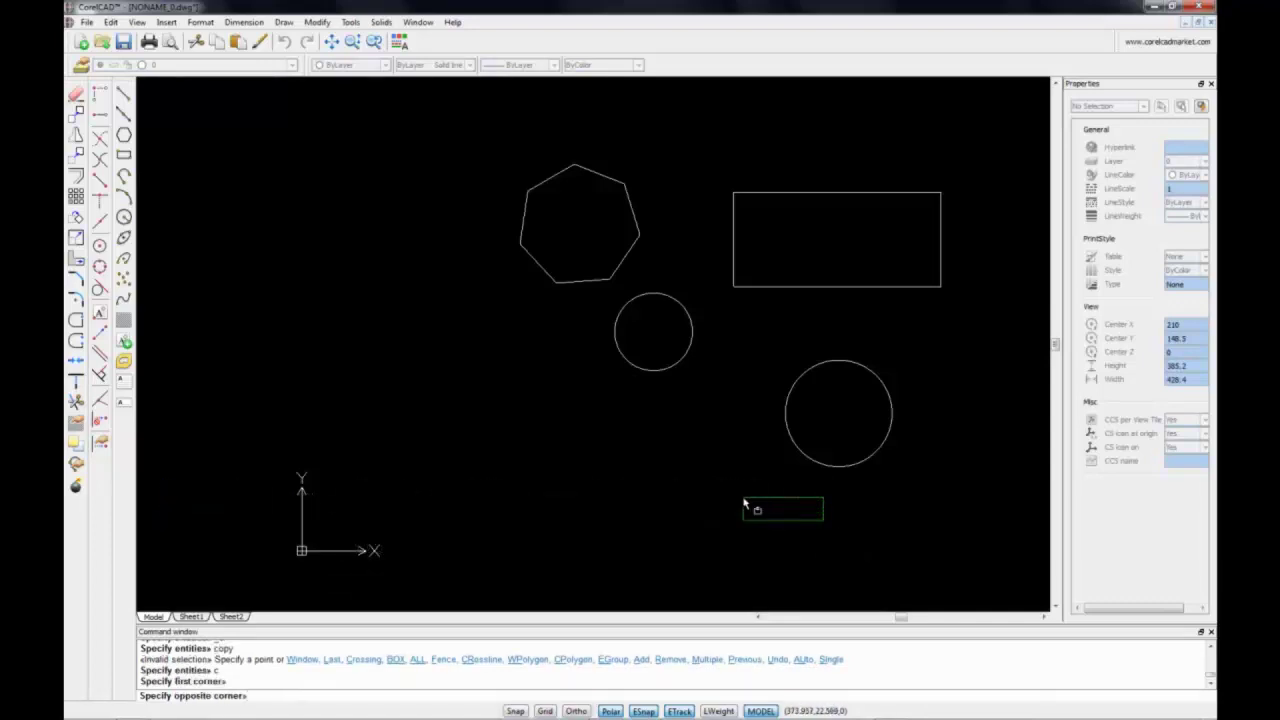
pyautogui.click(656, 130)
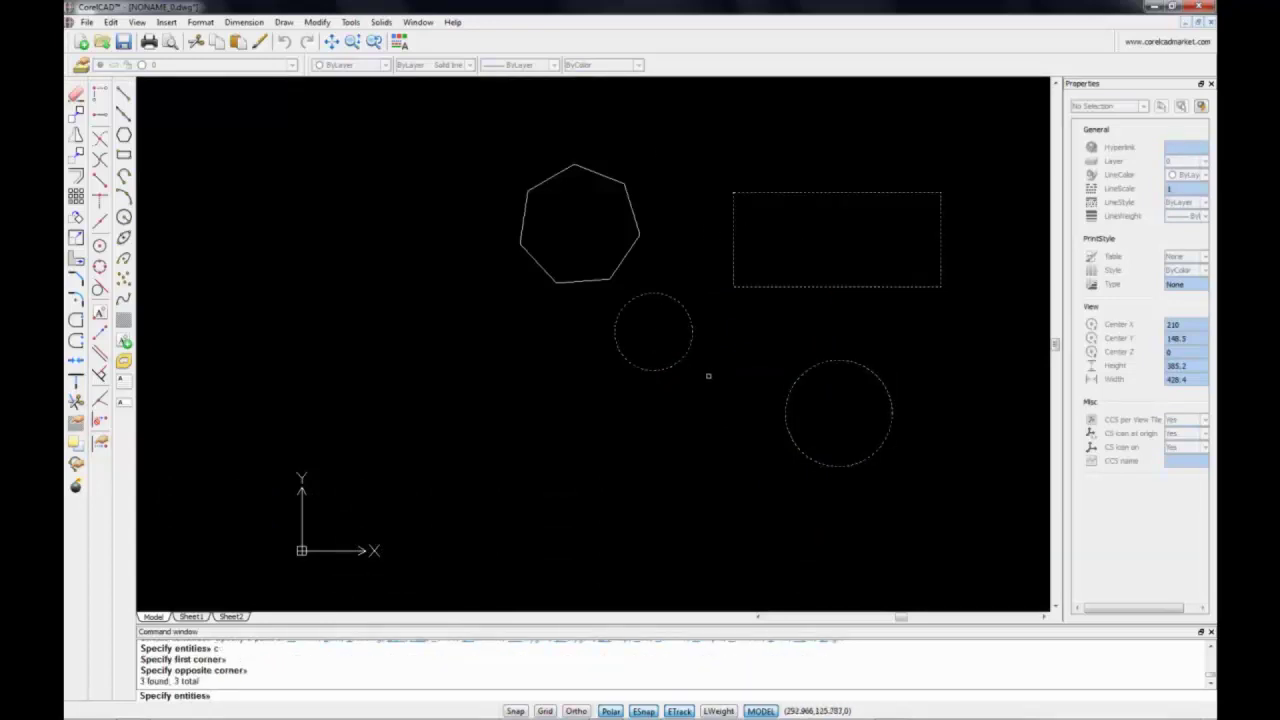
pyautogui.hotkey('ctrl', 'z')
# Restart COPY and use a four-point CP polygon crossing the heptagon, rectangle and both circles
pyautogui.write('copy')
pyautogui.press('Return')
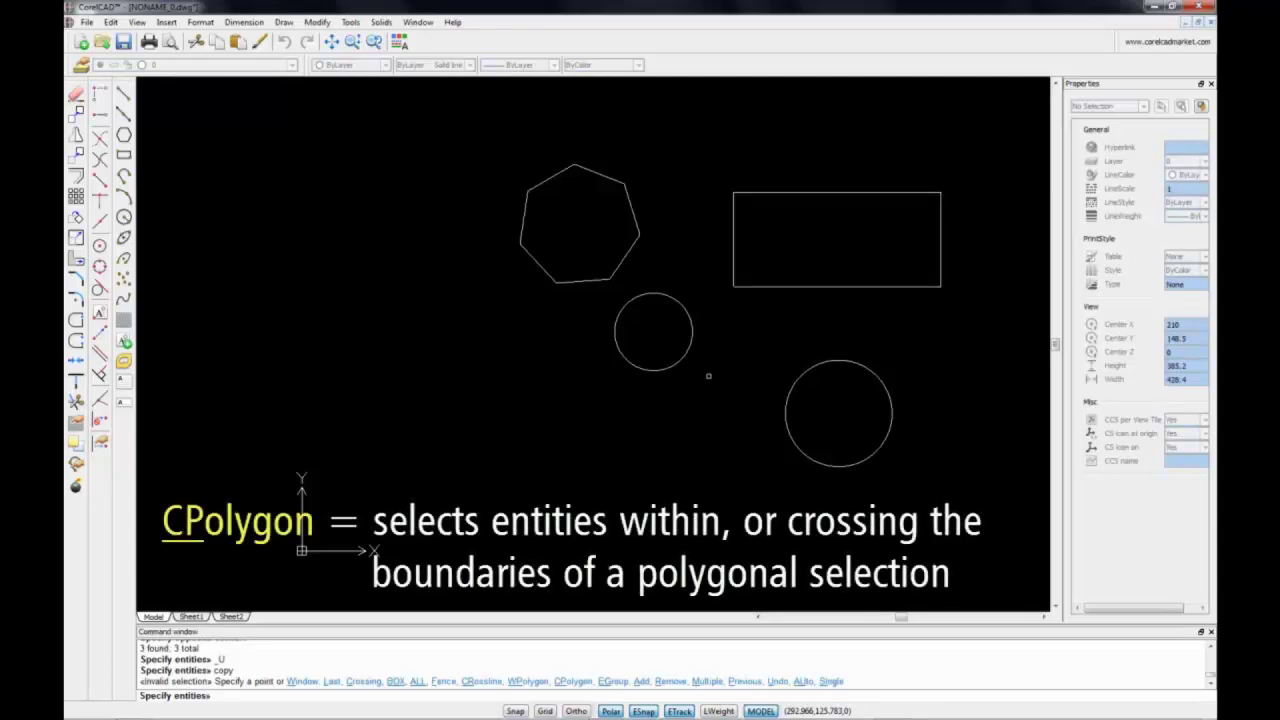
pyautogui.write('cp')
pyautogui.press('Return')
pyautogui.click(472, 130)
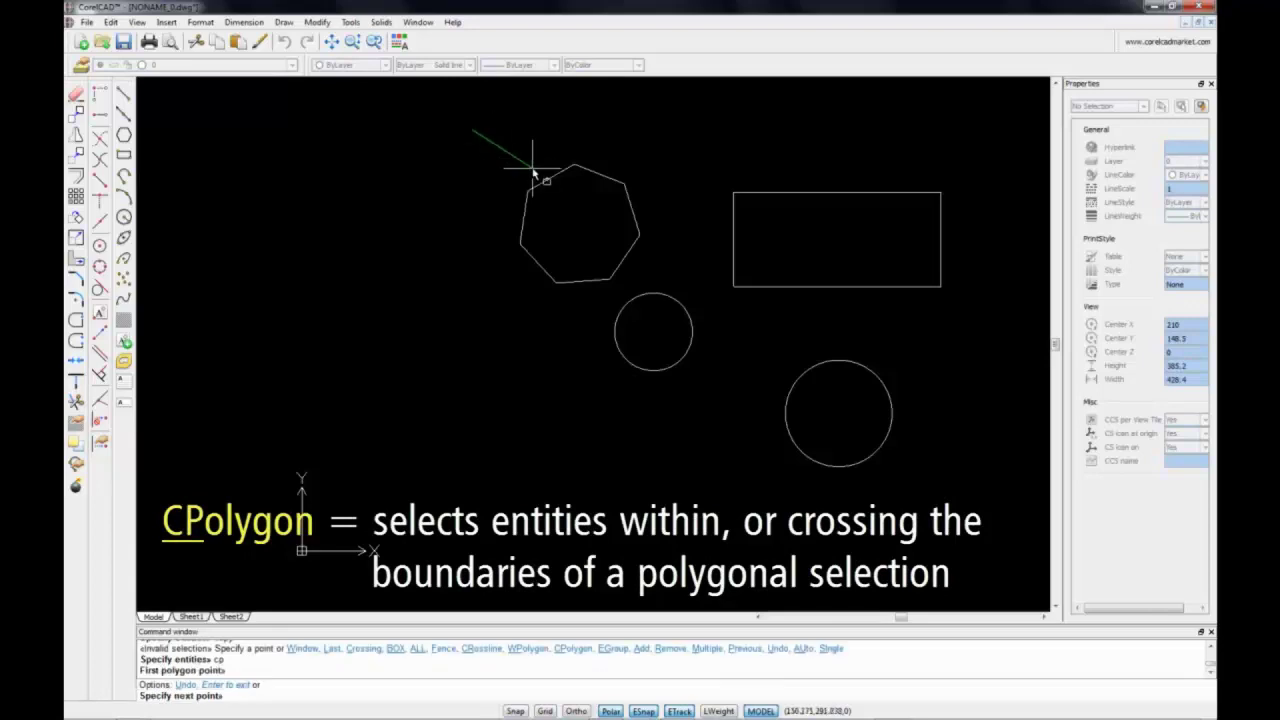
pyautogui.click(815, 162)
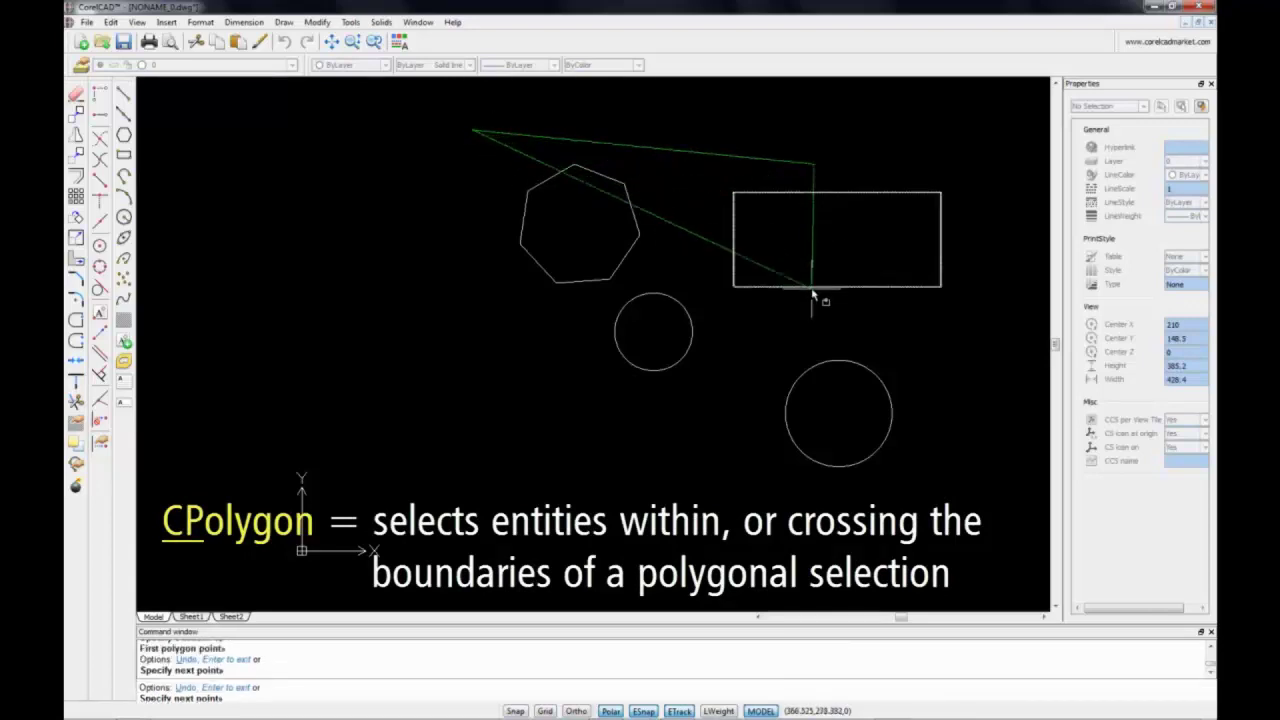
pyautogui.click(835, 445)
pyautogui.click(522, 487)
pyautogui.press('Return')
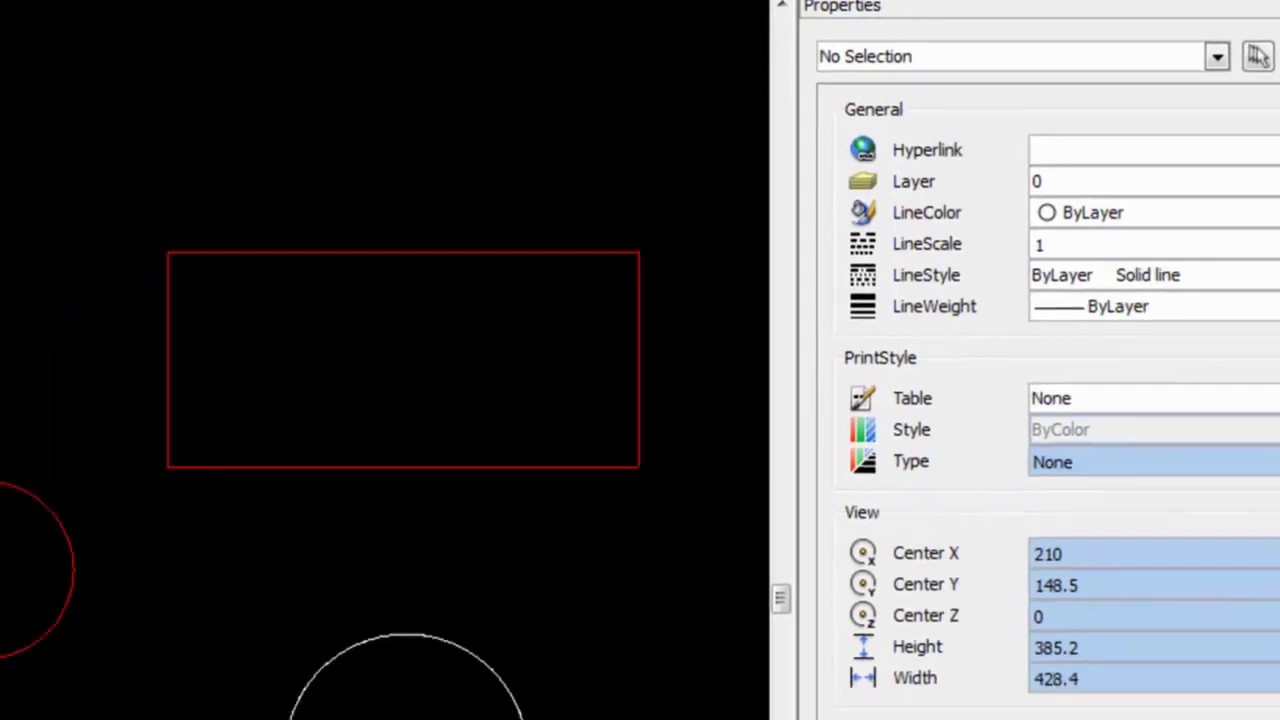
# Run Smart Select on the entire drawing with Multiple entity types, matching LineColor equals Red
pyautogui.click(1257, 56)
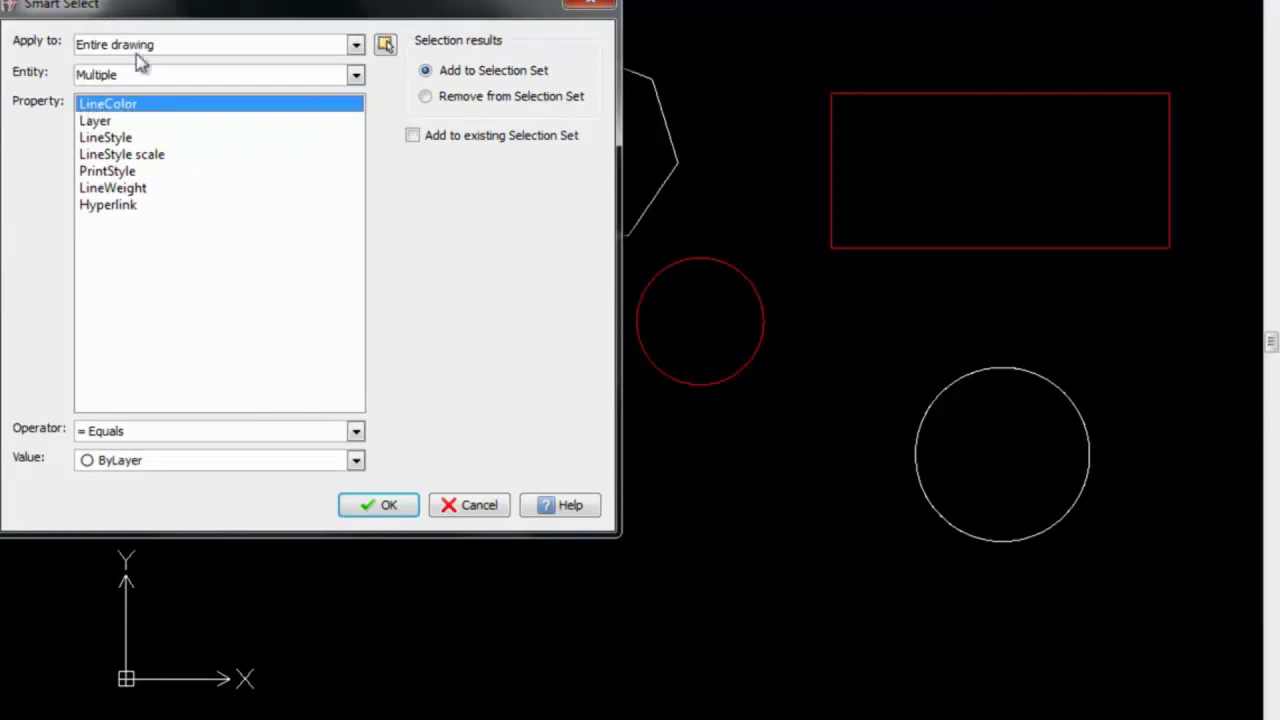
pyautogui.click(355, 46)
pyautogui.click(355, 76)
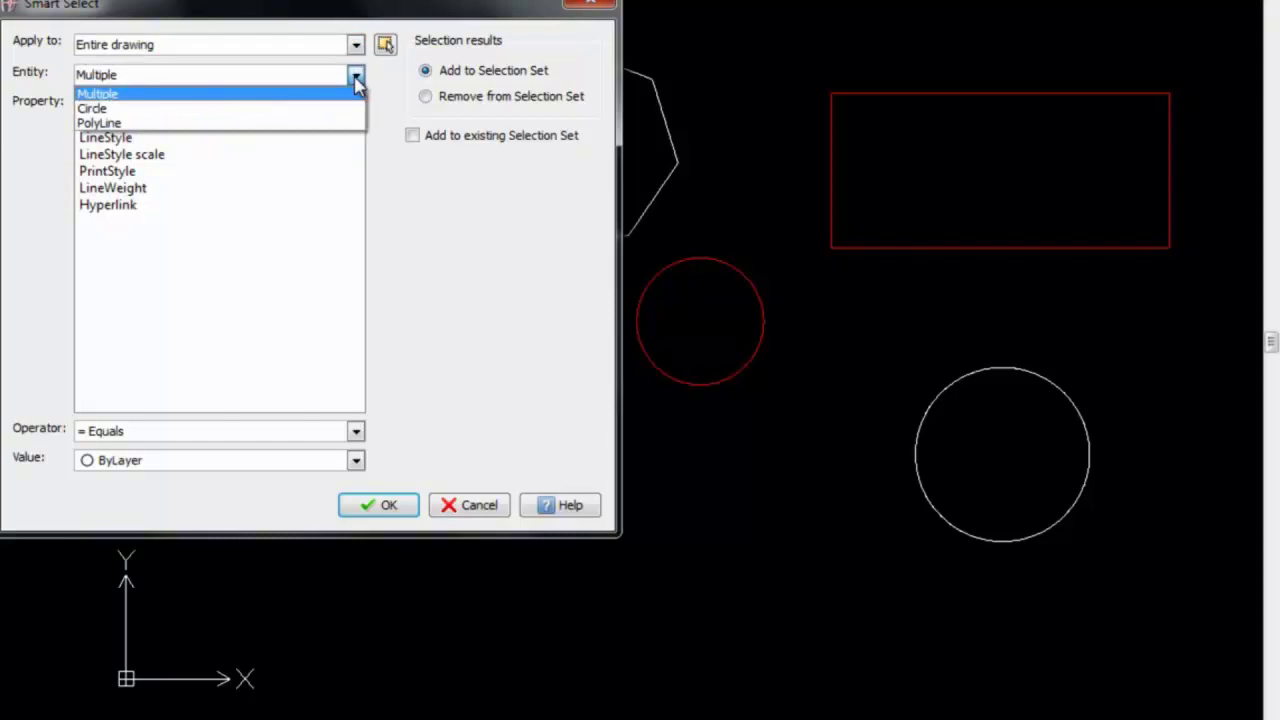
pyautogui.click(355, 78)
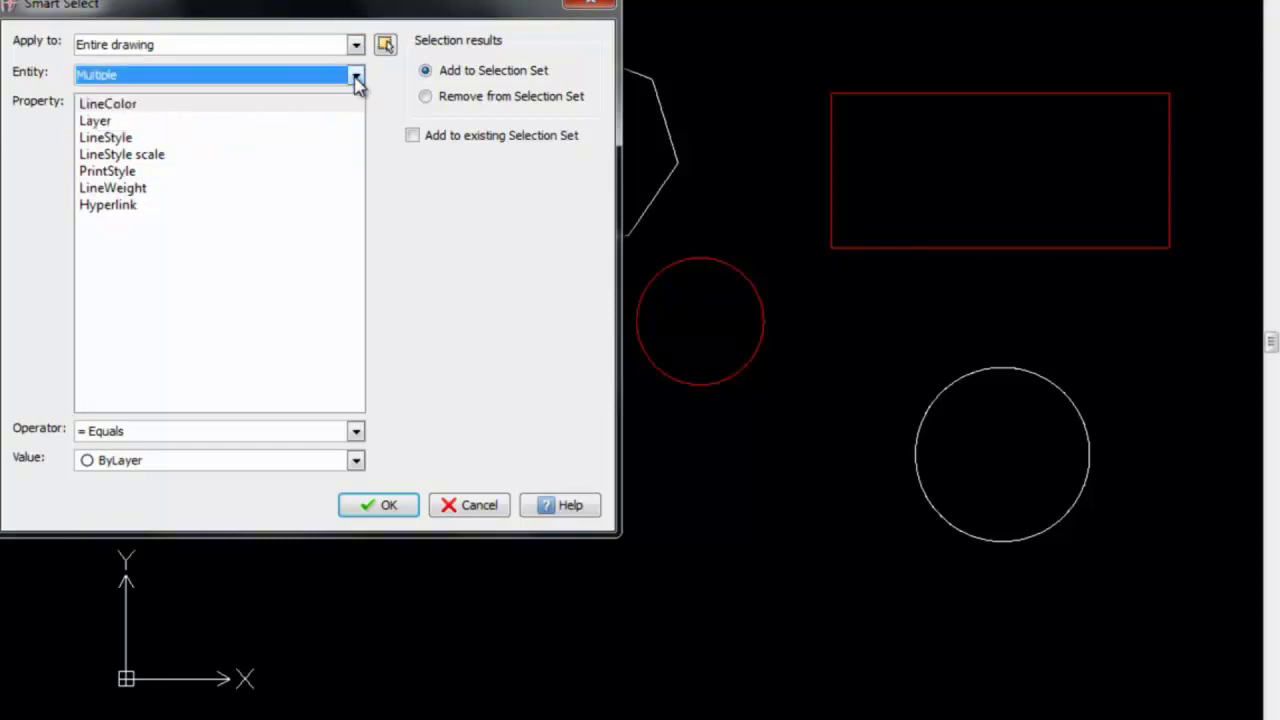
pyautogui.click(356, 77)
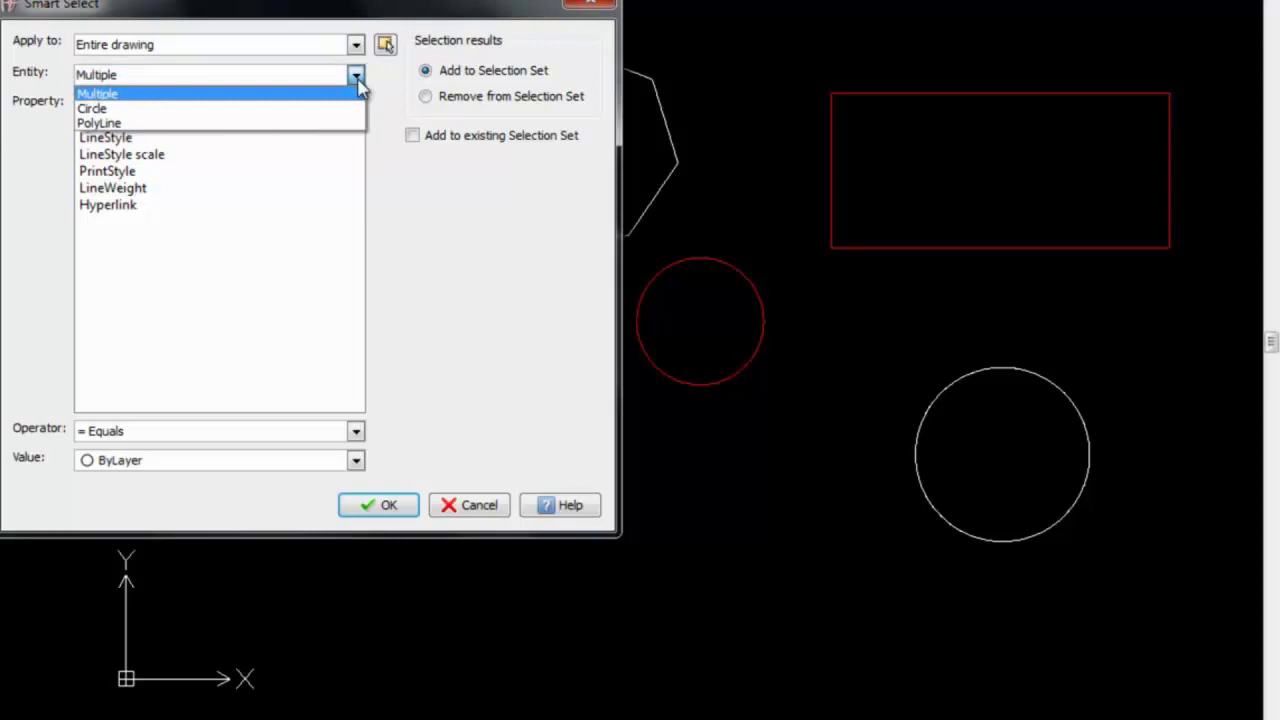
pyautogui.click(357, 80)
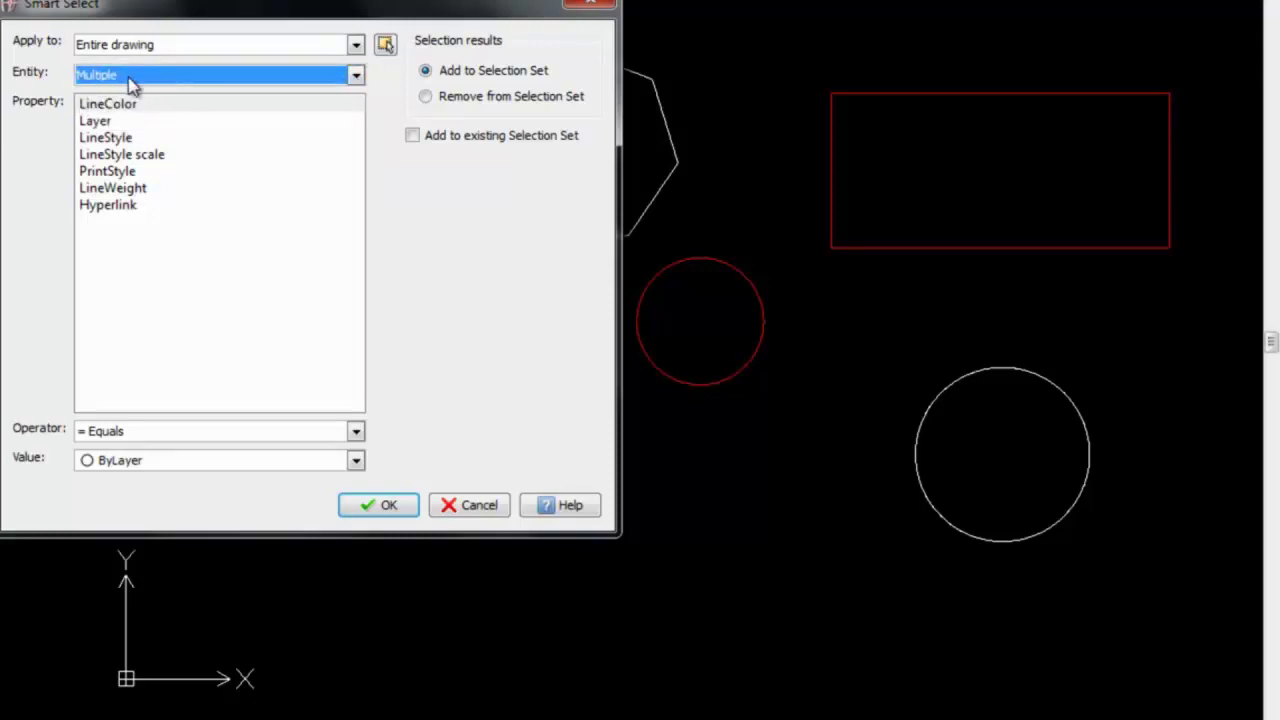
pyautogui.click(115, 106)
pyautogui.click(356, 460)
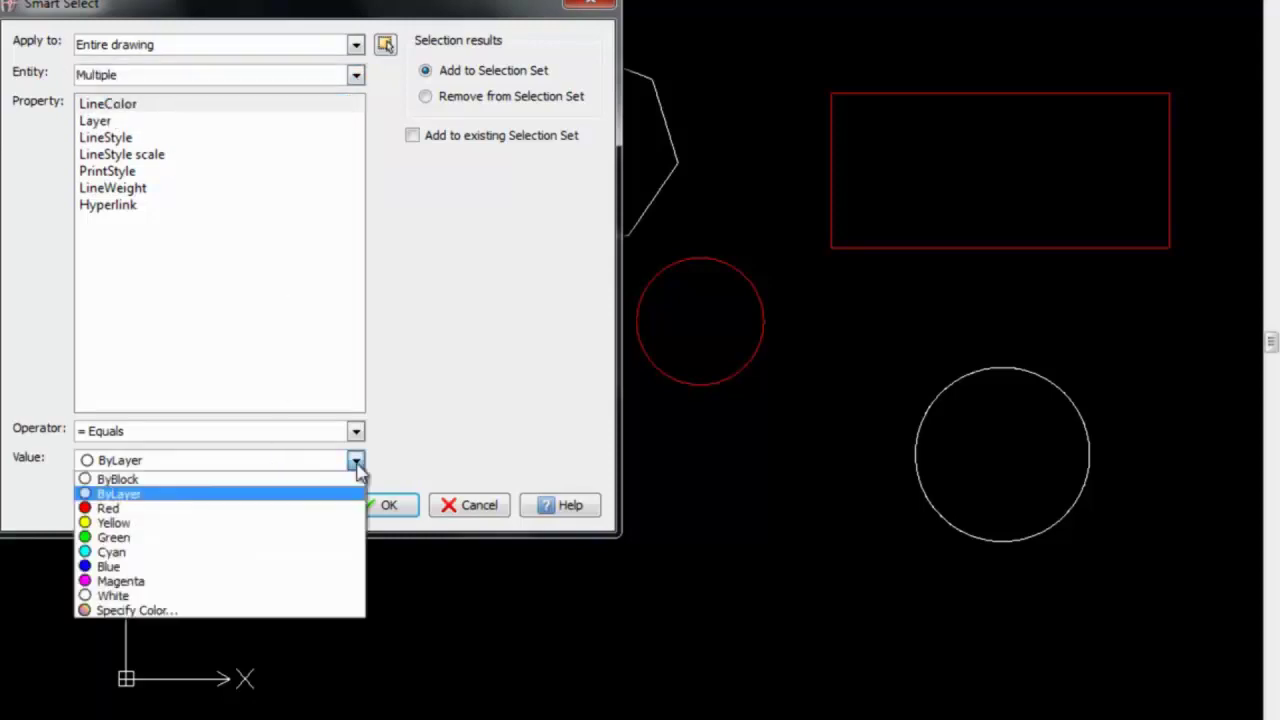
pyautogui.click(276, 512)
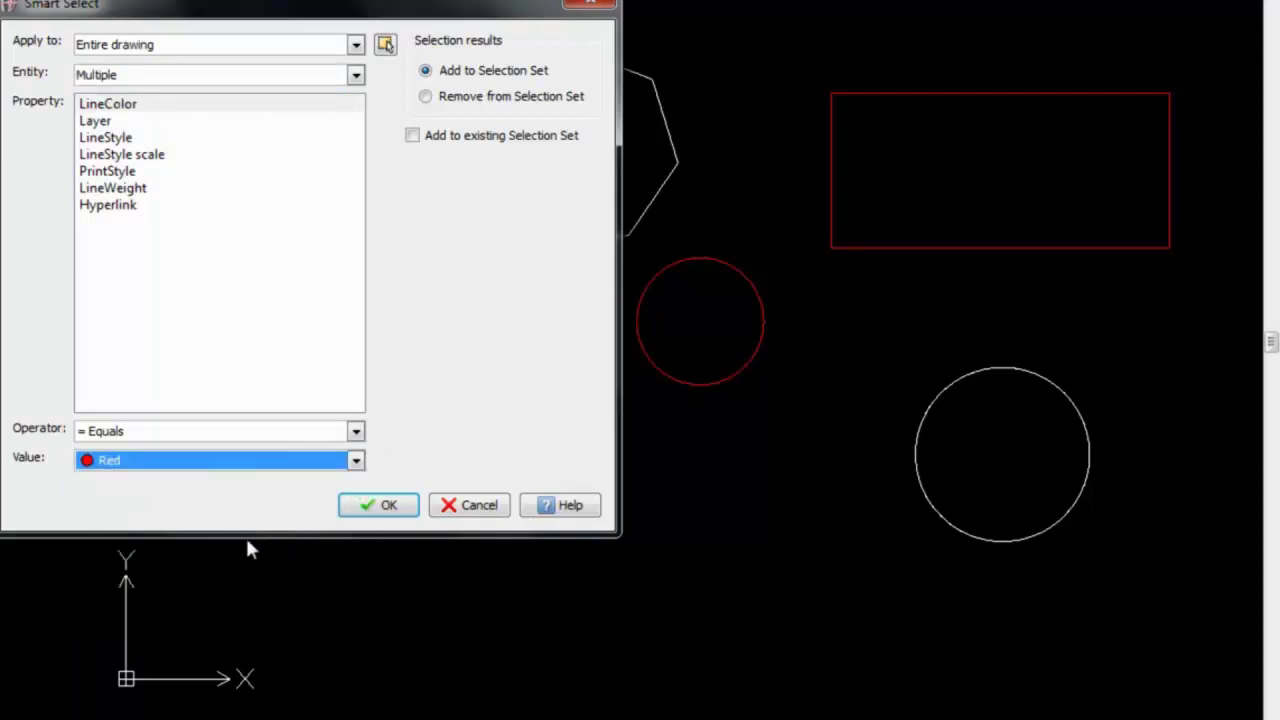
pyautogui.click(390, 507)
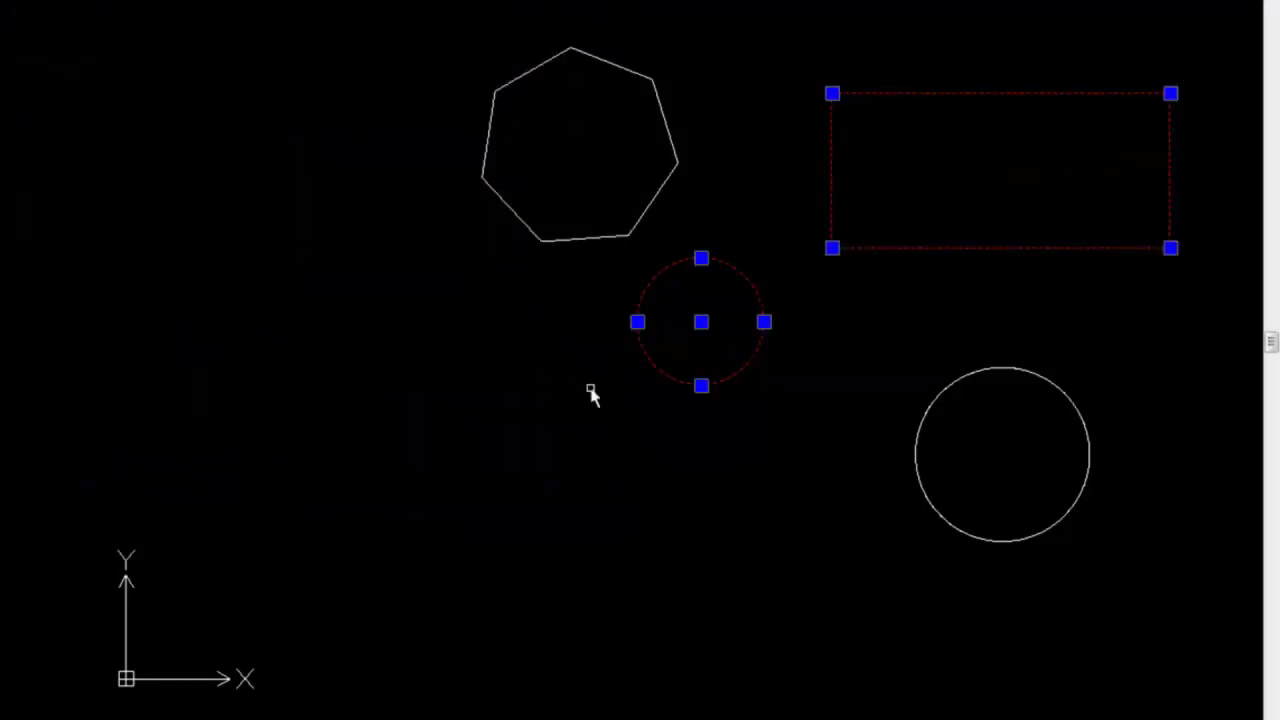